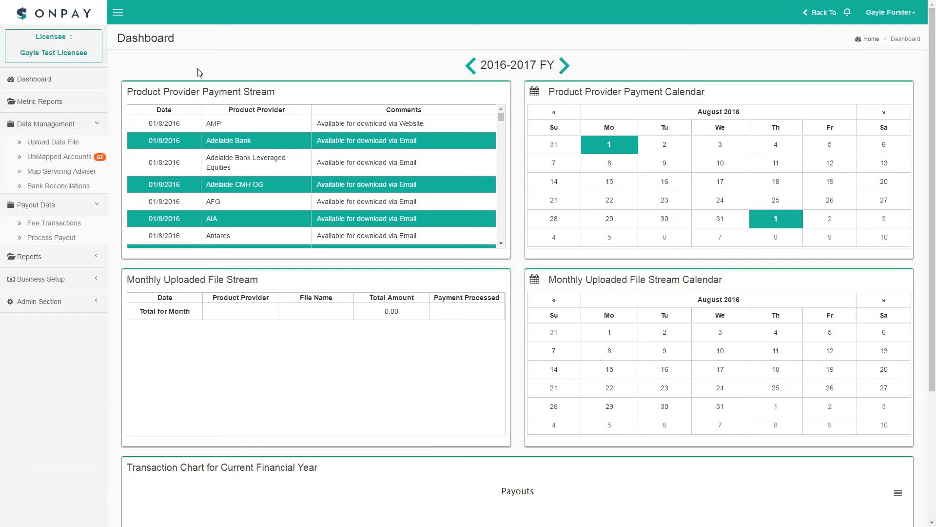
- Review the dashboard for the 2015-2016 and 2016-2017 financial years, including the provider payment calendar and the payouts chart
left_click(470, 67)
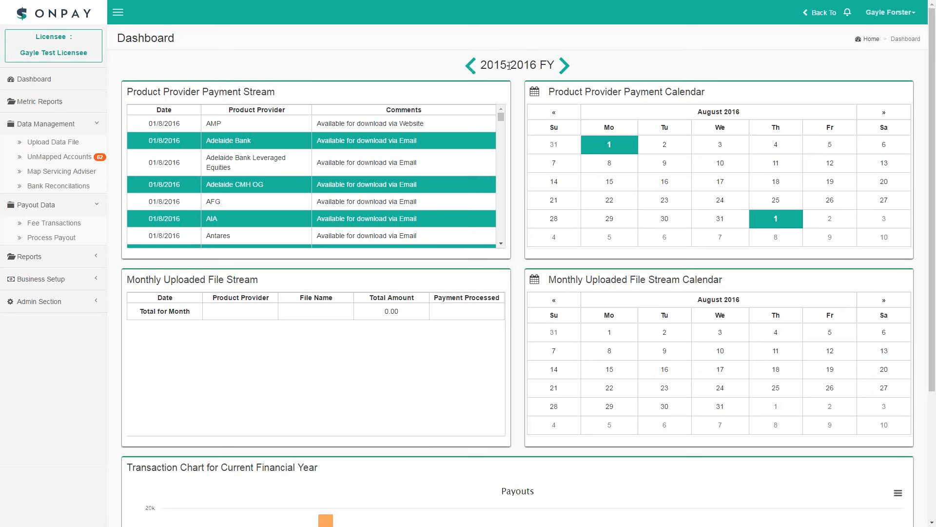
left_click(564, 67)
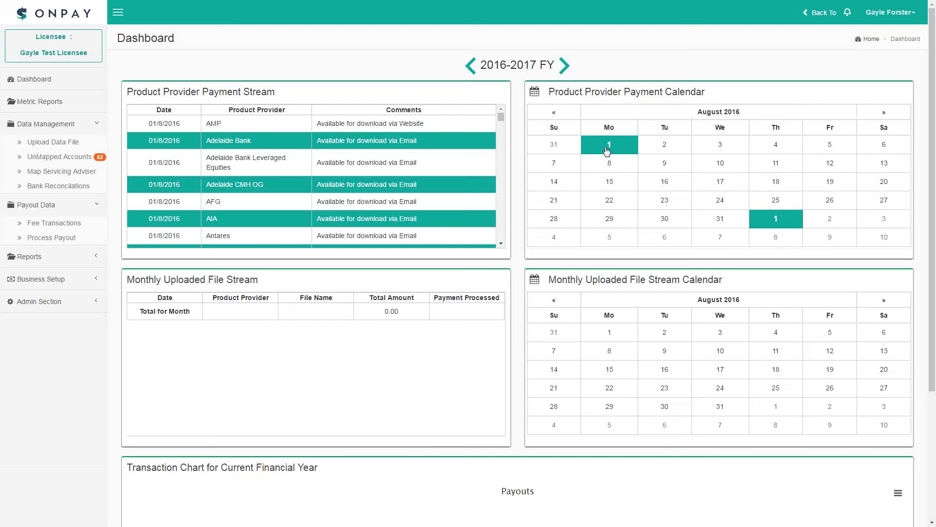
mouse_move(607, 150)
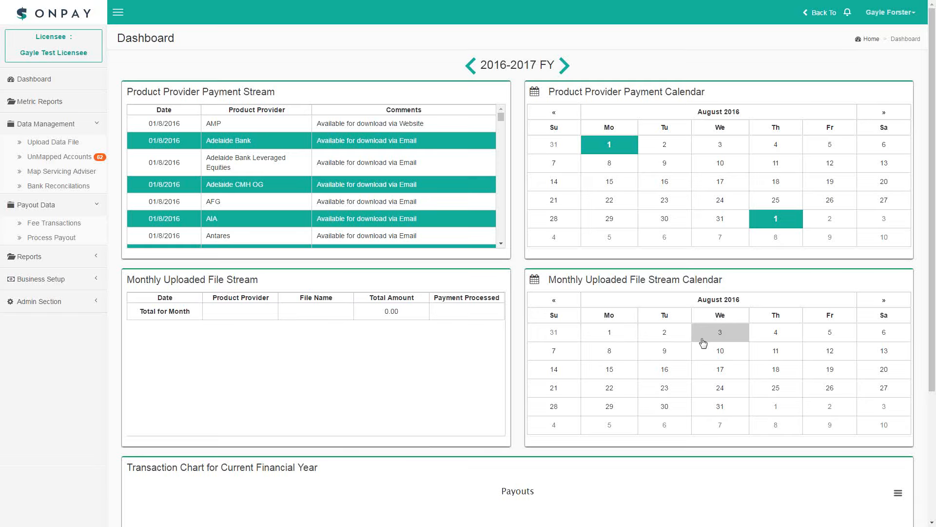
scroll(536, 277, "down", 4)
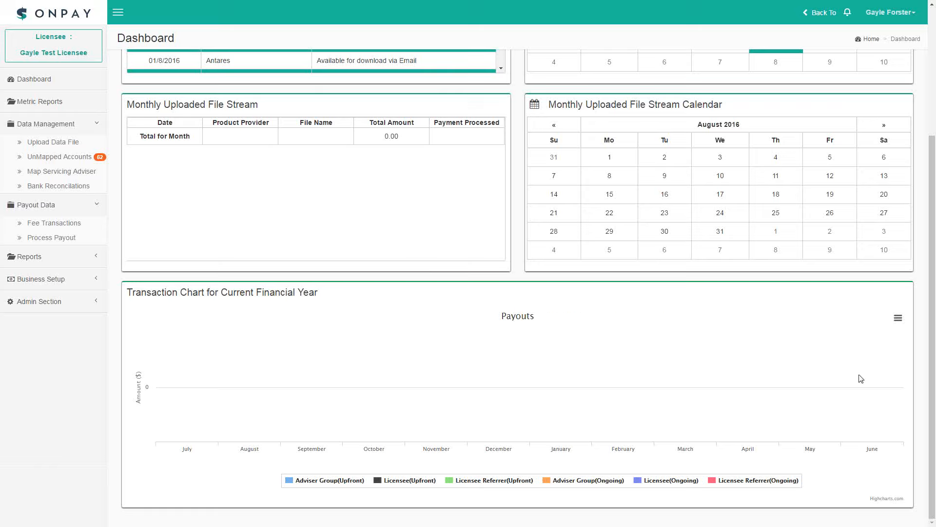
scroll(518, 364, "up", 3)
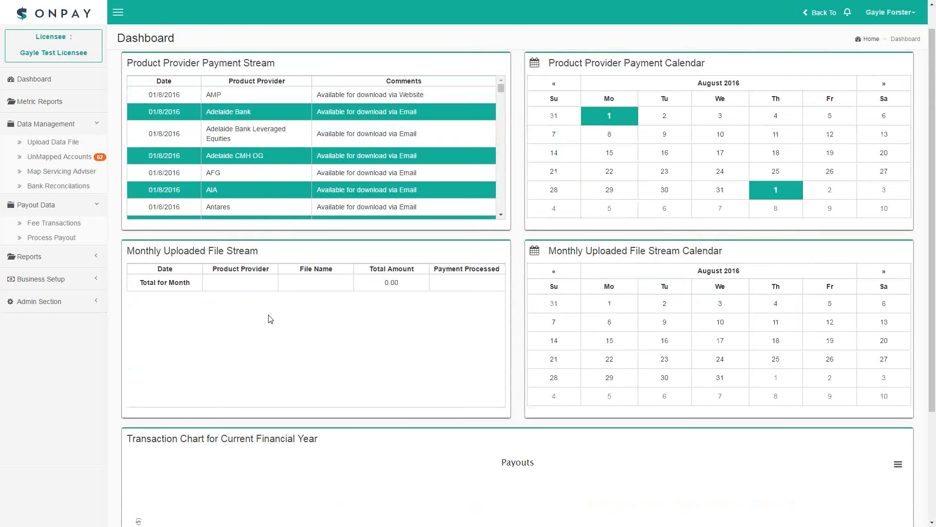
- Start a new product provider subscription from the Product Providers page and select Bridges as the provider
left_click(56, 283)
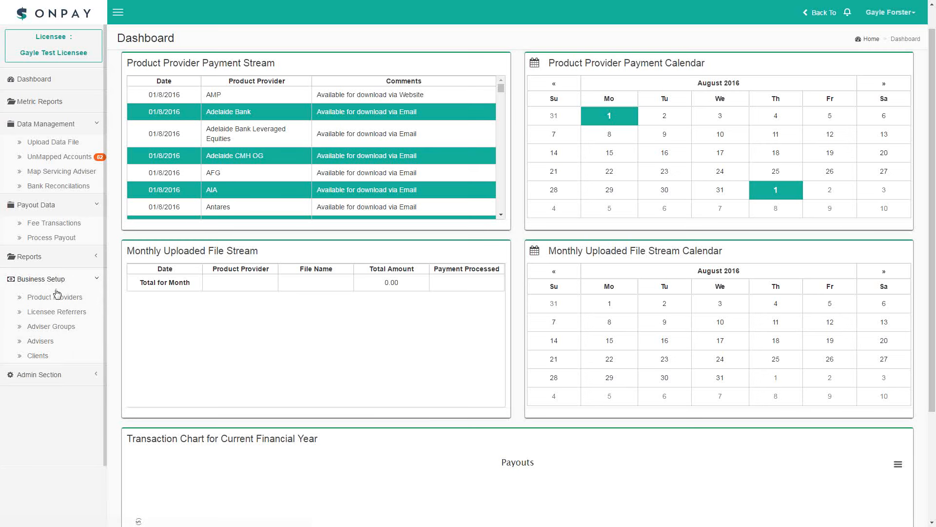
left_click(55, 298)
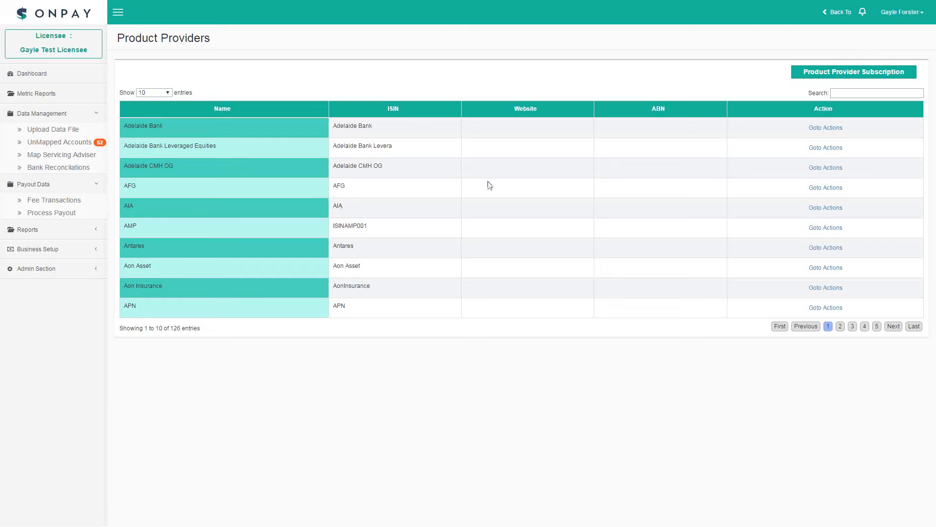
left_click(844, 73)
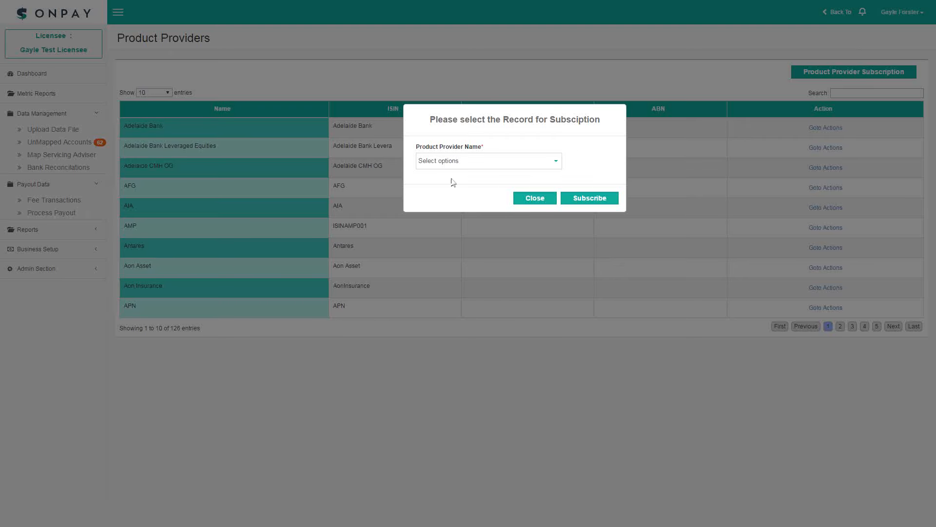
left_click(443, 161)
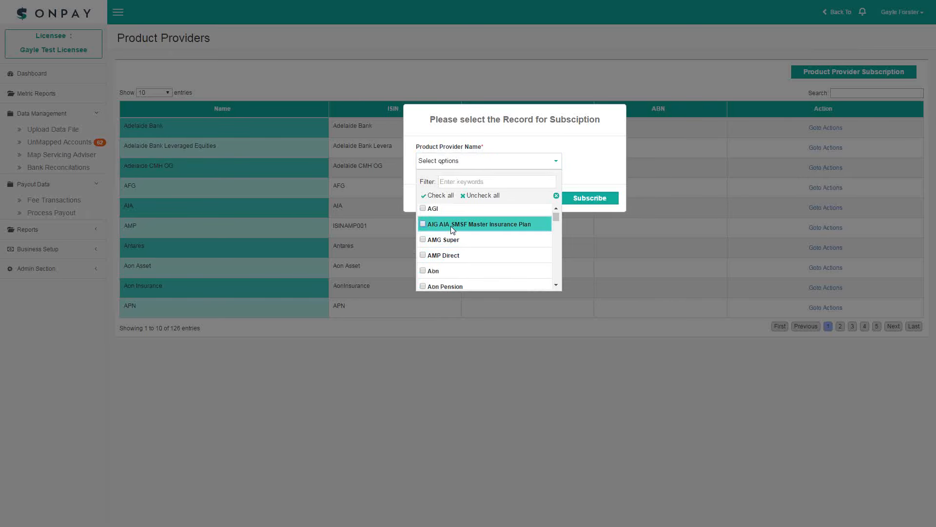
scroll(451, 228, "down", 1)
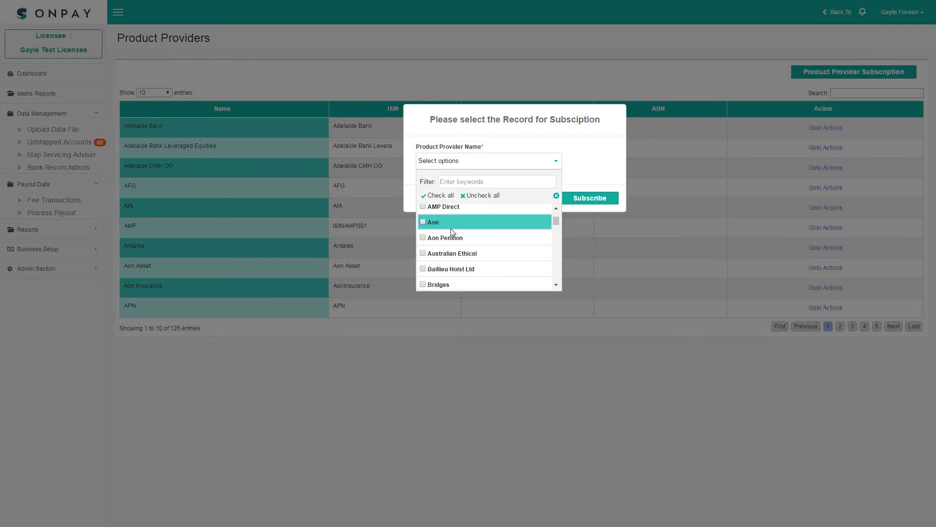
left_click(423, 284)
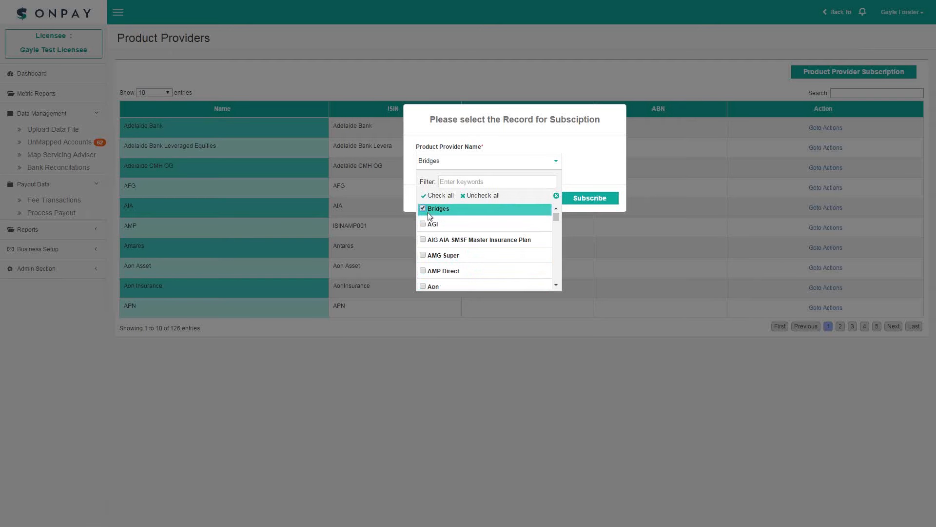
- Try filtering the subscription's provider options by "zur", clear the filter and close the options
left_click(452, 181)
type("zur")
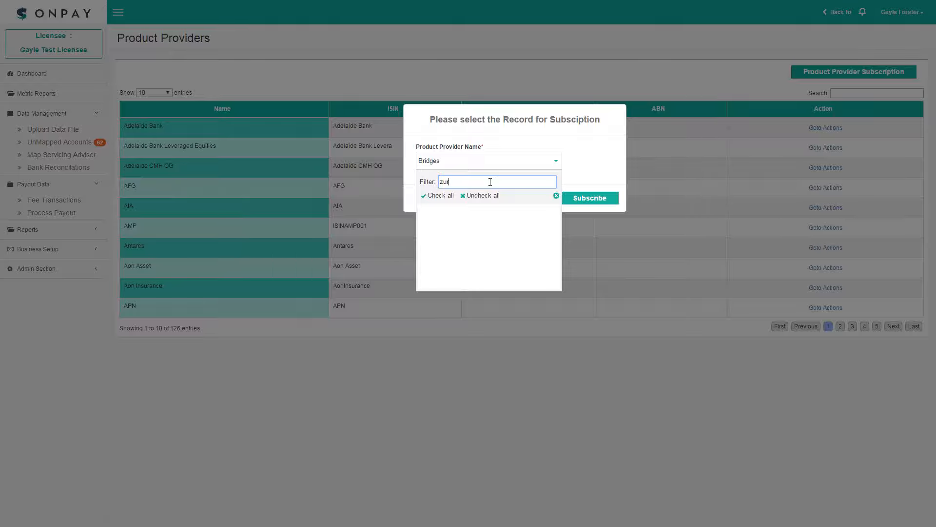
key("BackSpace")
key("BackSpace")
key("BackSpace")
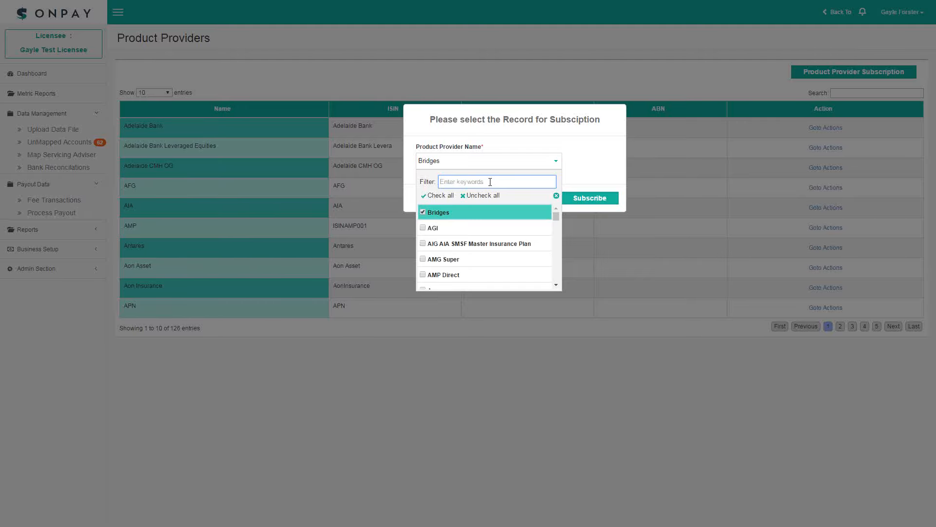
key("Escape")
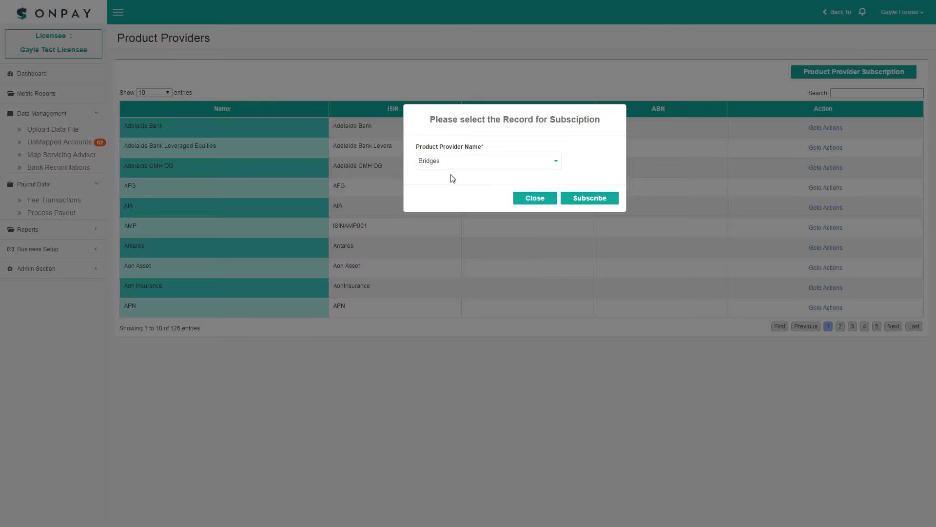
- Subscribe to the selected provider and find Bridges on the third page of the product provider list
left_click(588, 200)
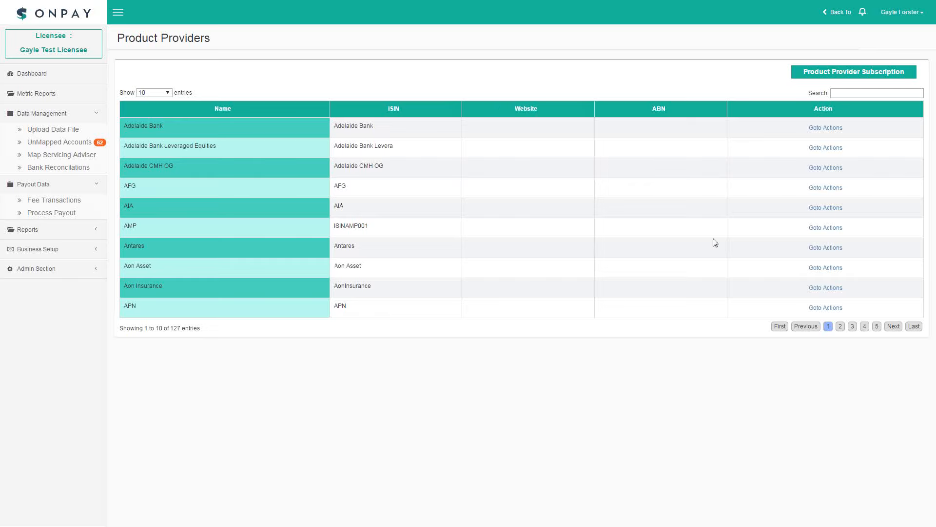
left_click(841, 328)
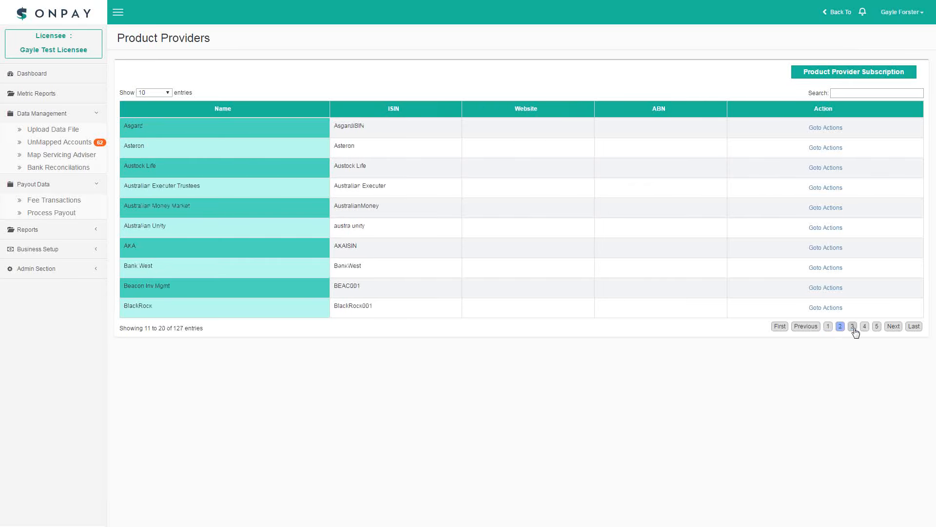
left_click(854, 328)
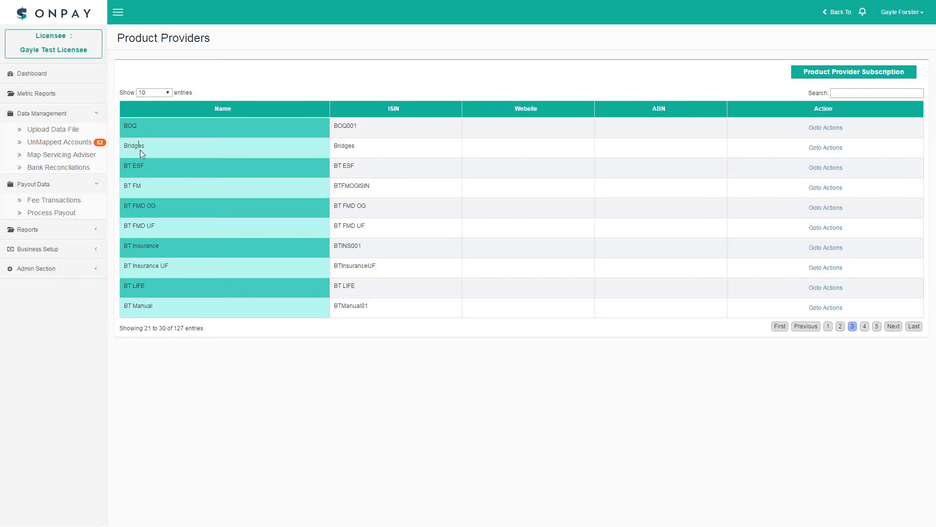
- Open the Bridges provider record and examine its contact and website information fields
left_click(41, 249)
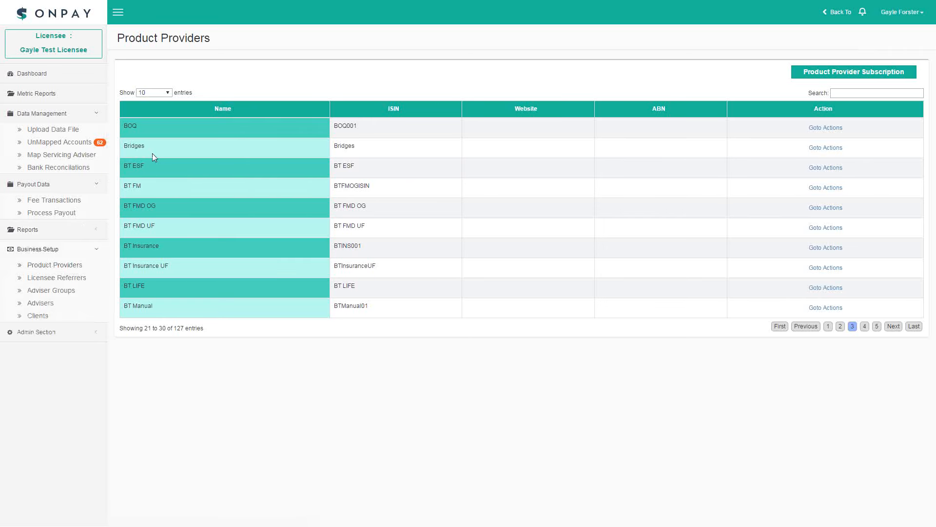
left_click(826, 148)
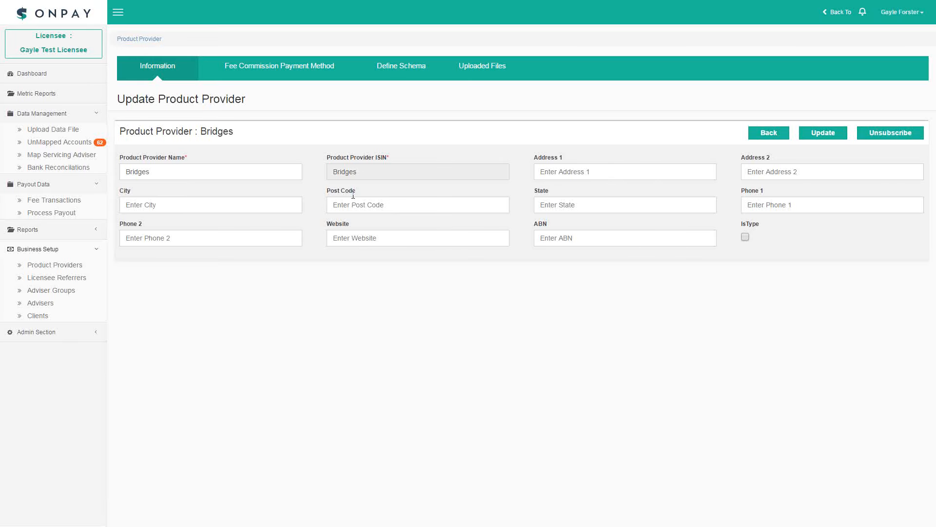
left_click(153, 240)
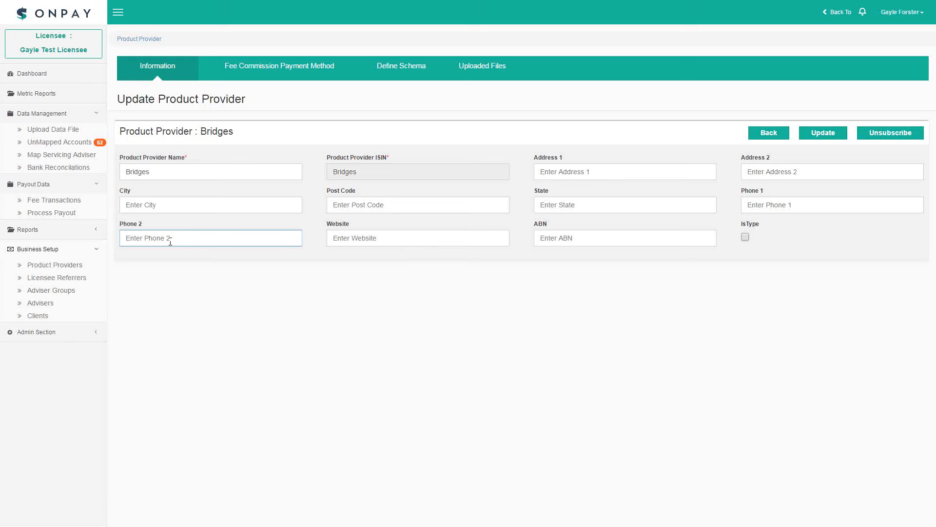
left_click(382, 239)
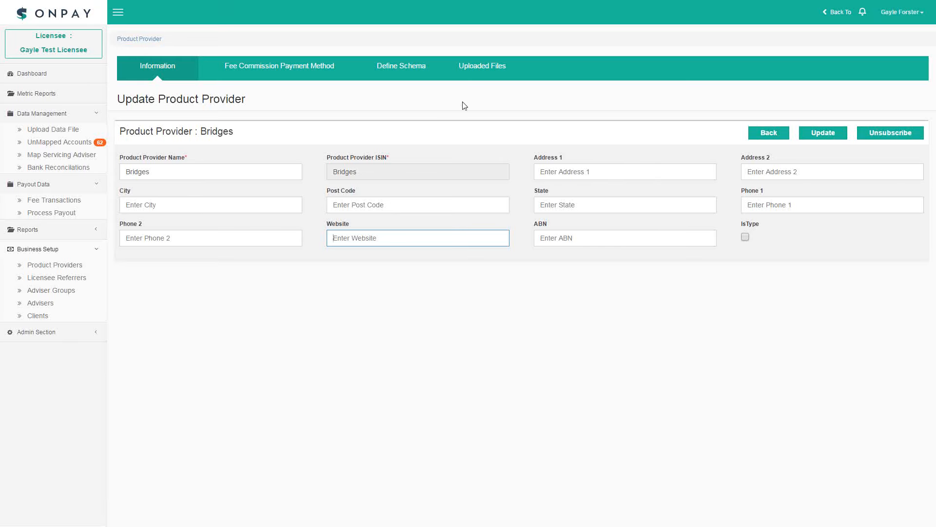
- Open Bridges' fee commission payment record for editing, keep Direct Credit and Monthly, and set the approximate payment date to 10
left_click(269, 71)
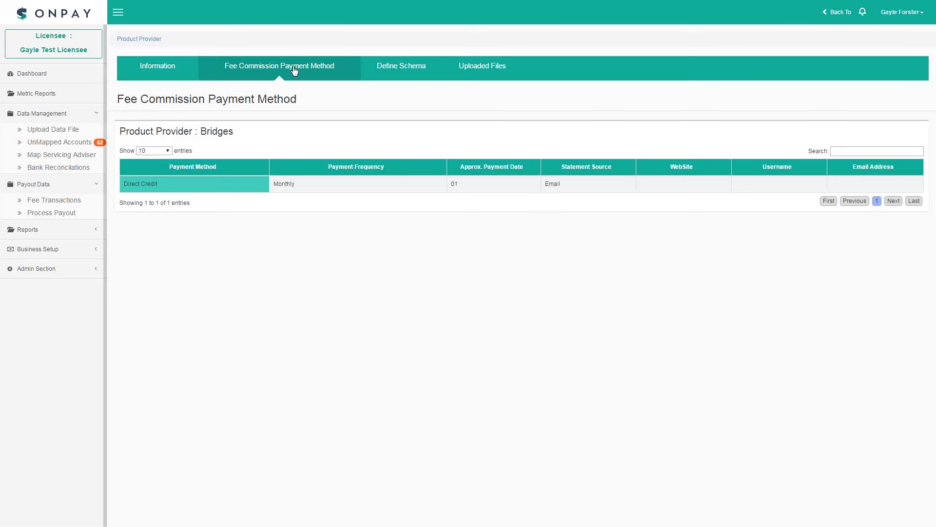
left_click(309, 187)
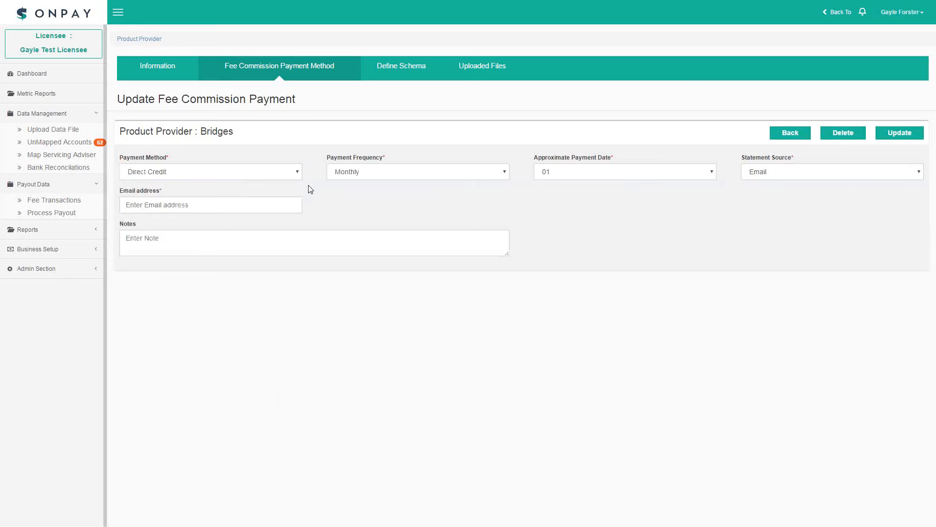
left_click(172, 177)
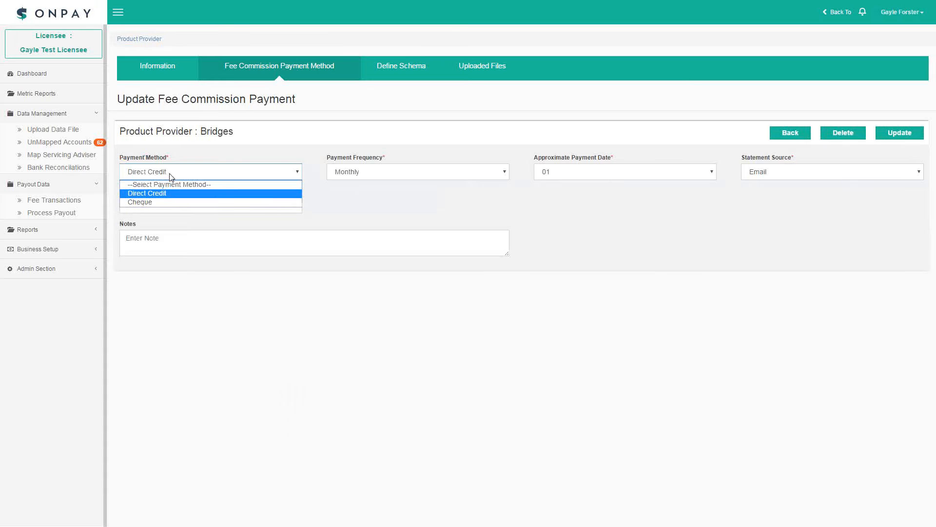
left_click(160, 197)
left_click(358, 173)
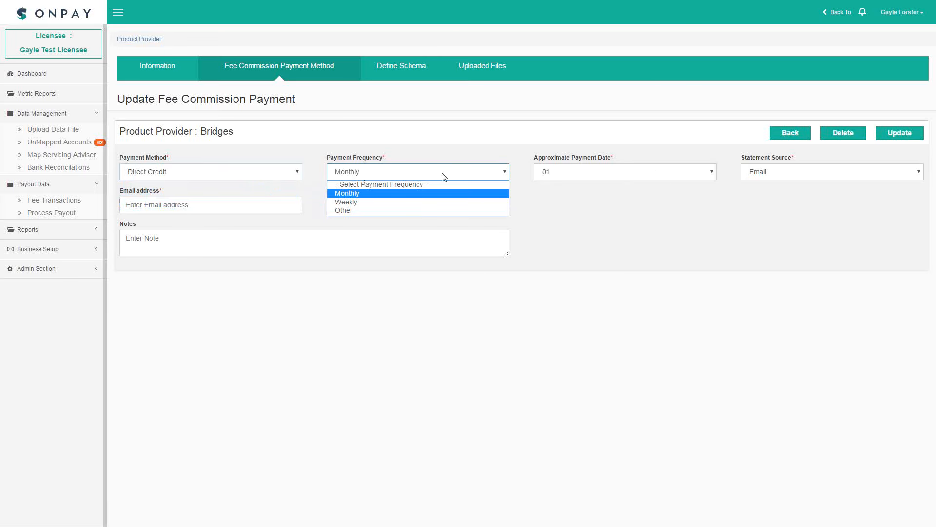
left_click(581, 178)
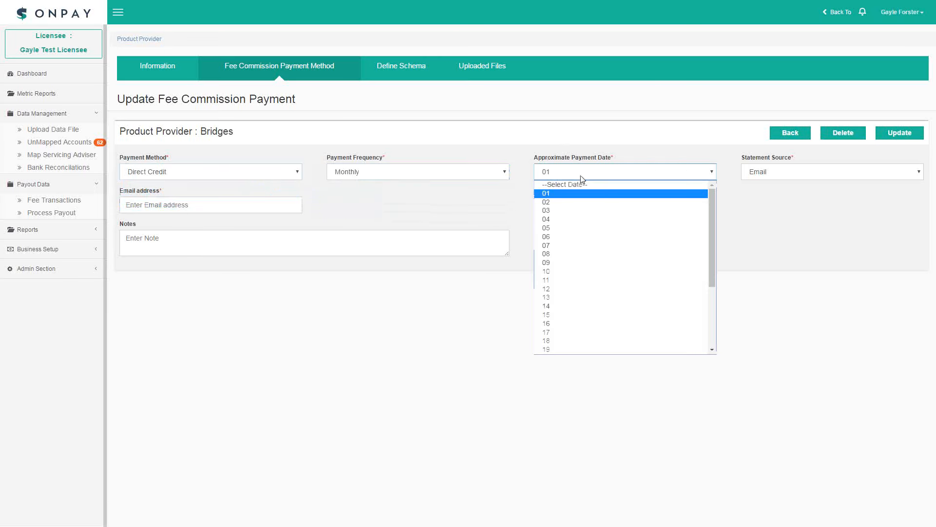
left_click(554, 272)
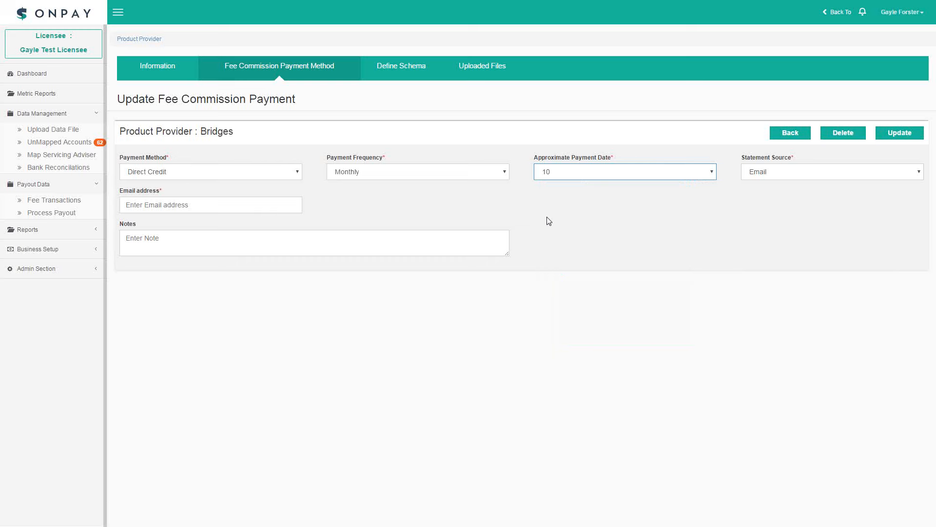
- Try Website as the statement source after checking the Email option, and look at its website, login and notes fields
left_click(759, 177)
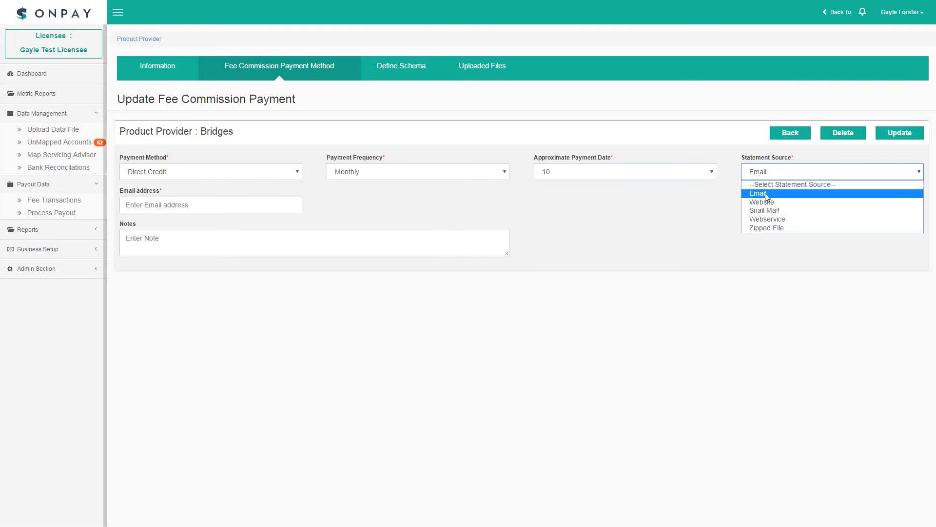
left_click(182, 204)
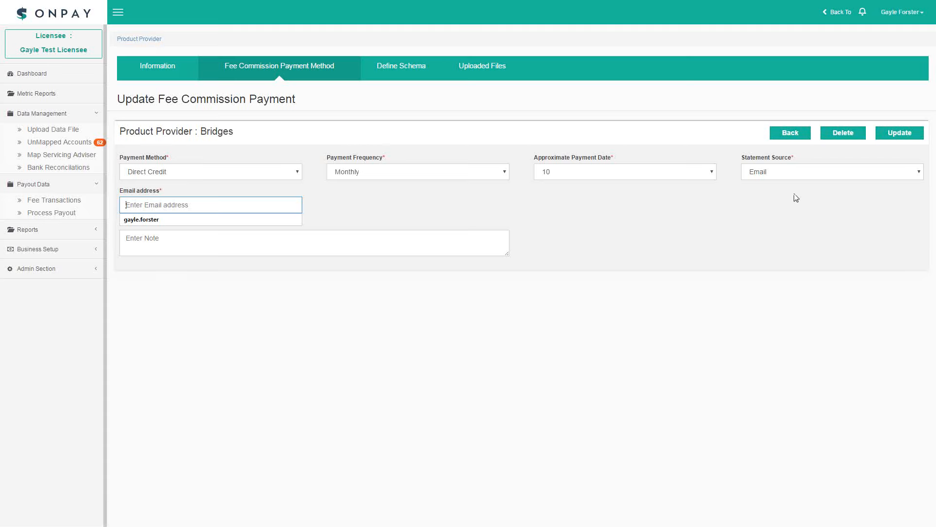
left_click(788, 173)
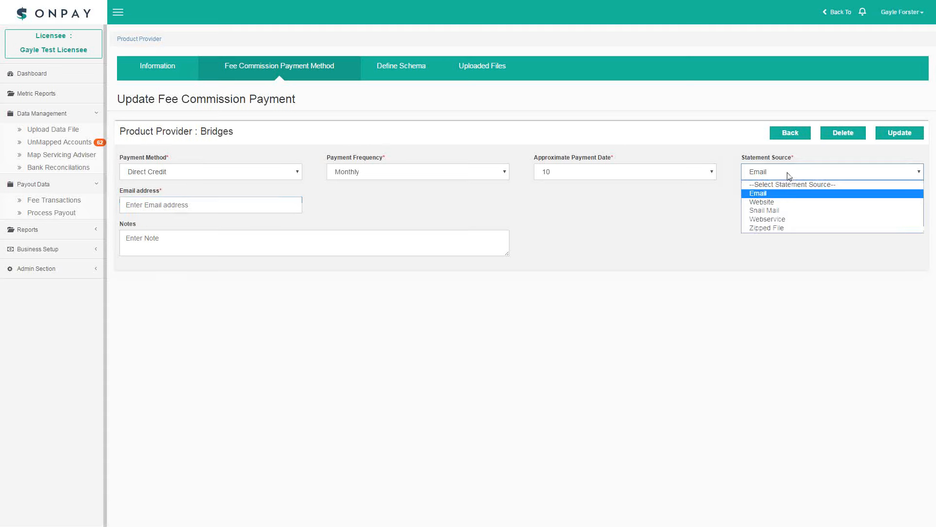
left_click(777, 203)
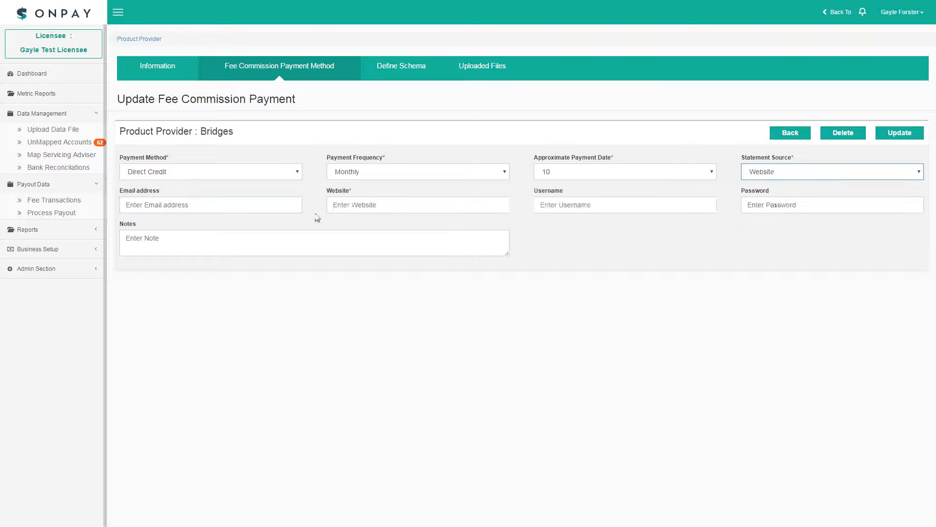
left_click(364, 205)
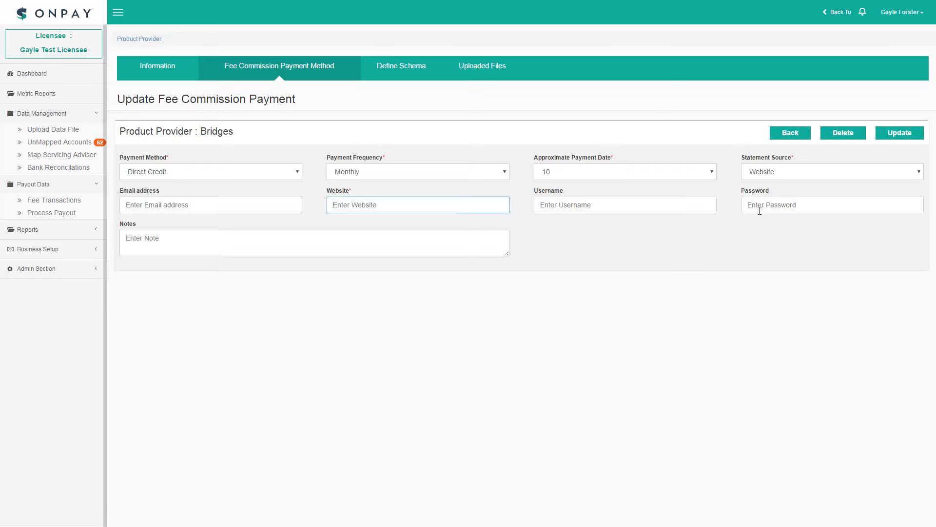
left_click(154, 239)
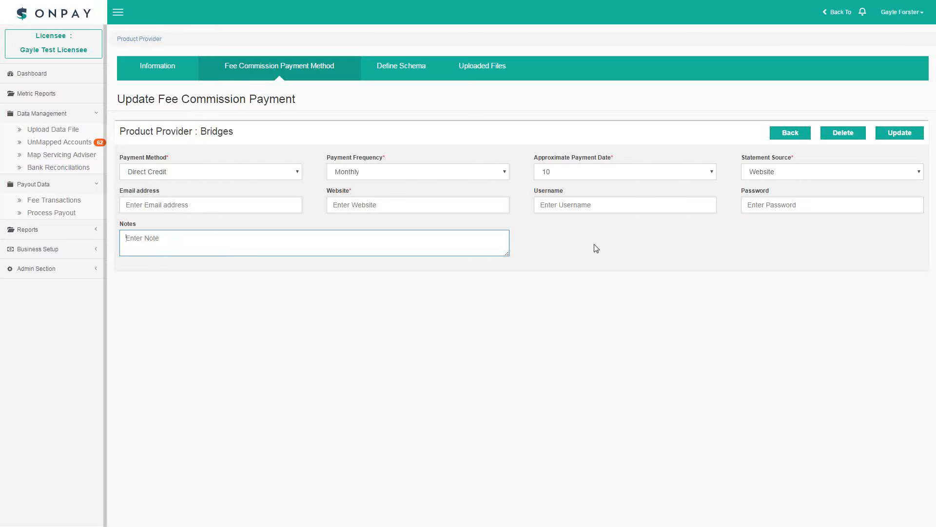
- Set the statement source of Bridges' fee commission payment to Zipped File
left_click(802, 174)
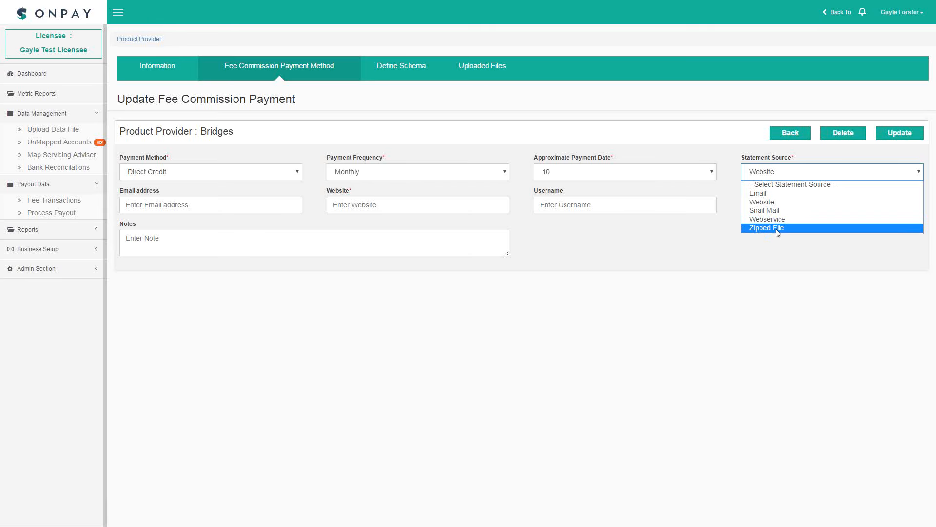
left_click(778, 233)
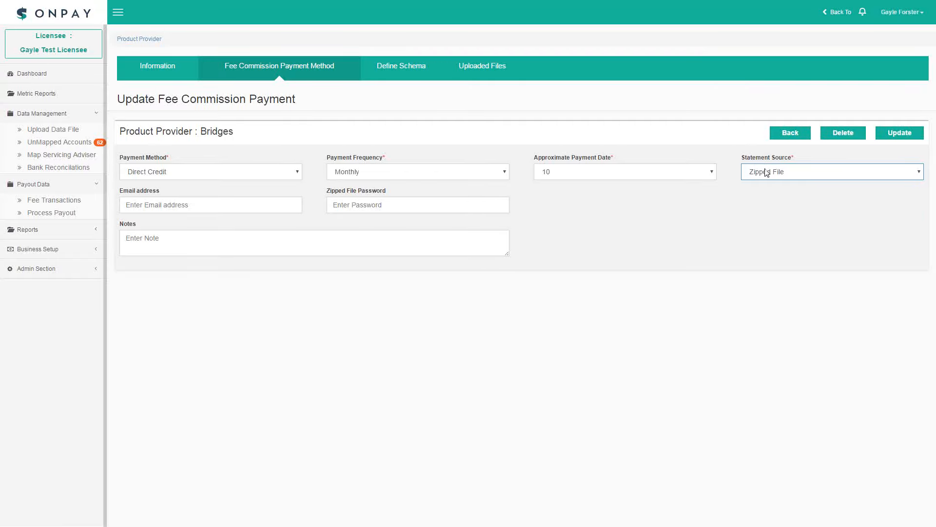
- Look at the Zipped File Password field, and review the defined schema and uploaded files of Bridges
left_click(352, 204)
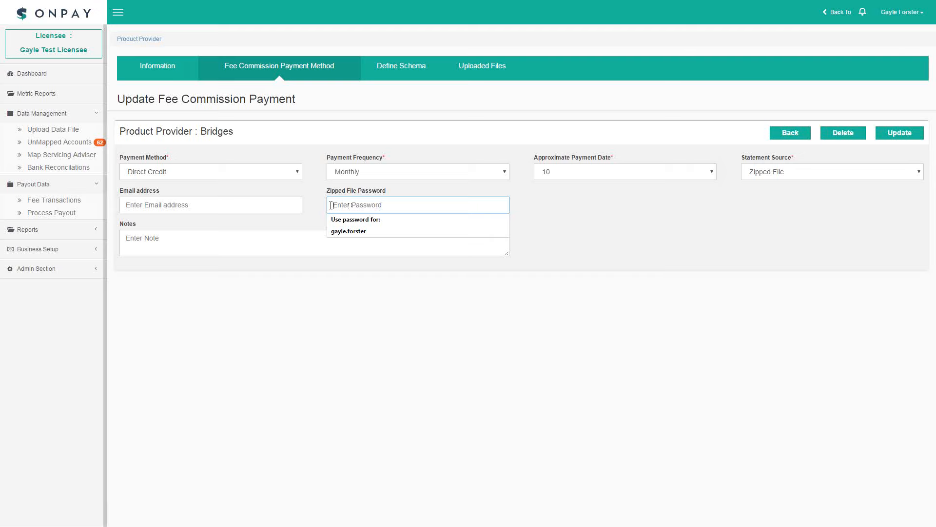
left_click(598, 211)
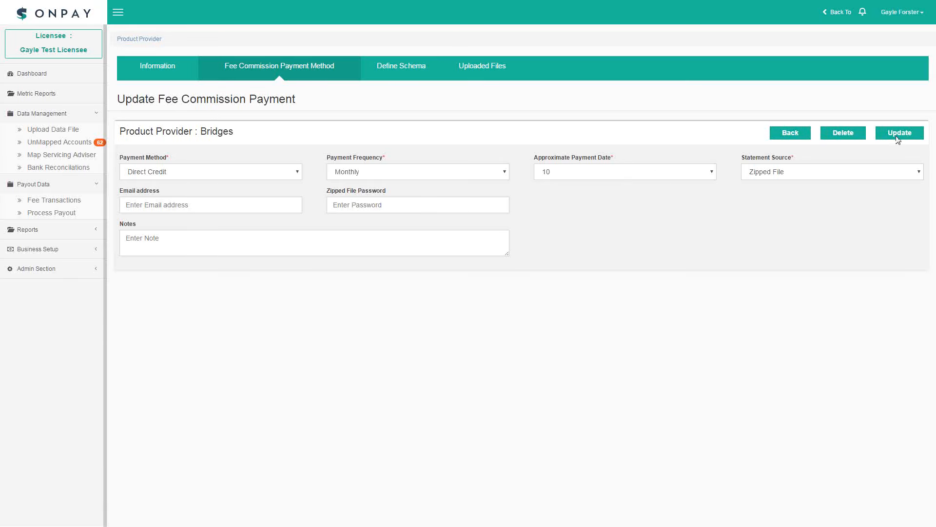
left_click(408, 69)
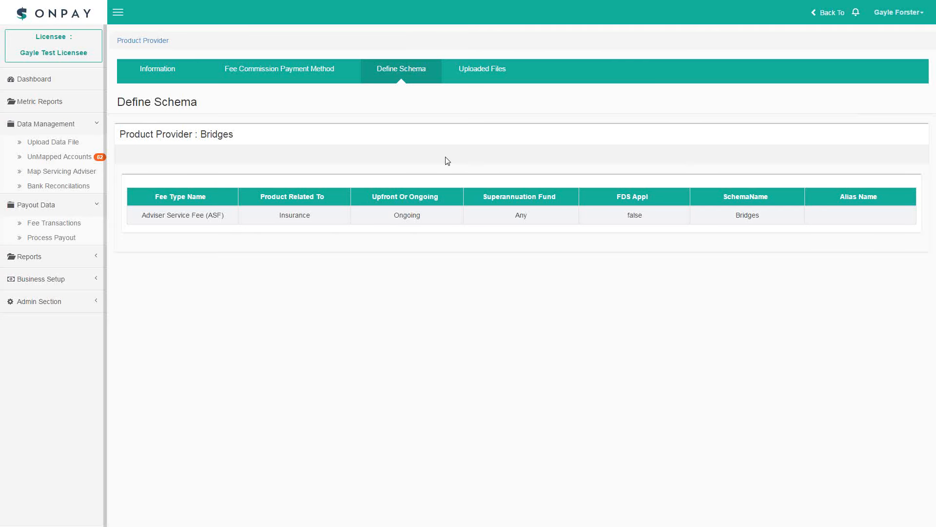
left_click(484, 71)
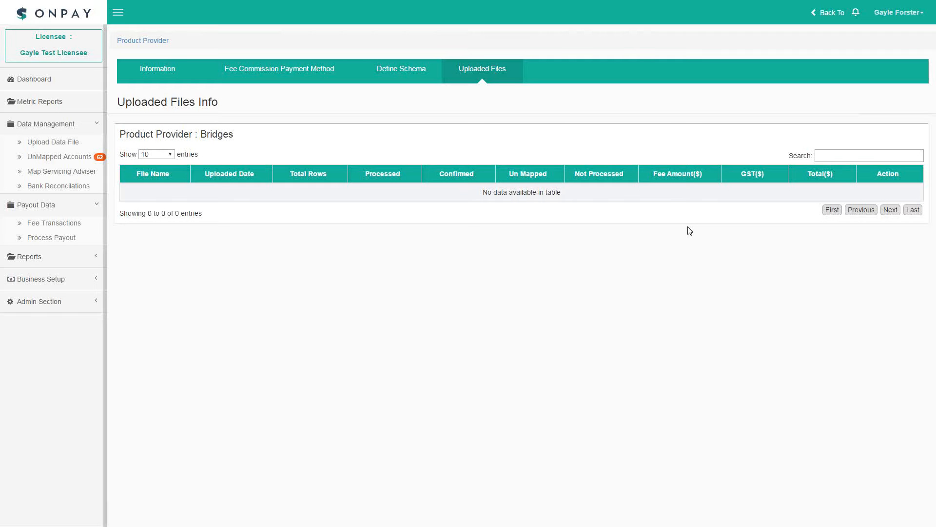
- Return to the product provider list, and check the dashboard's Product Provider Payment Stream for the Bridges entry
left_click(69, 280)
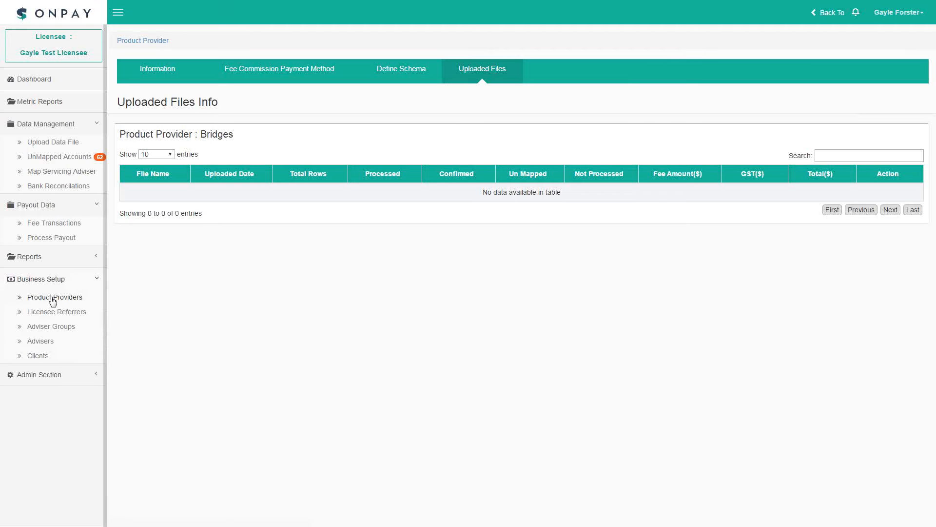
left_click(52, 297)
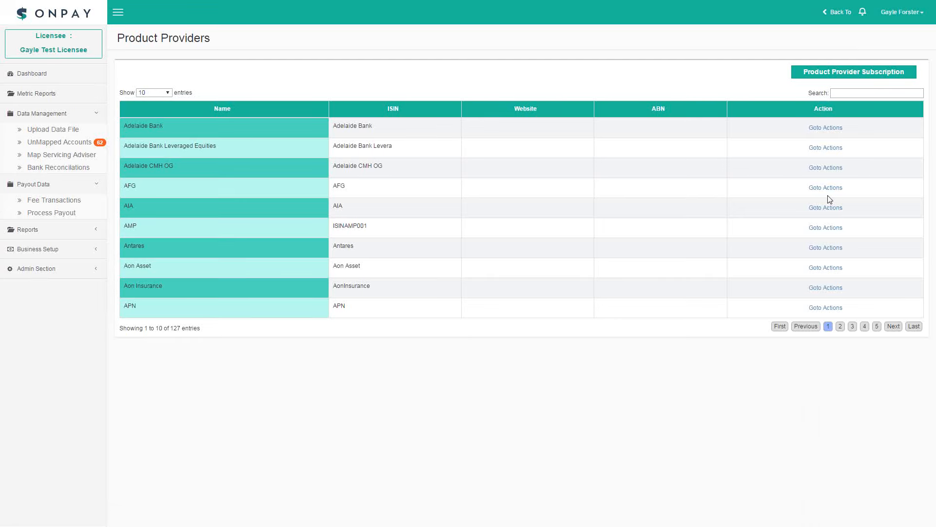
left_click(30, 74)
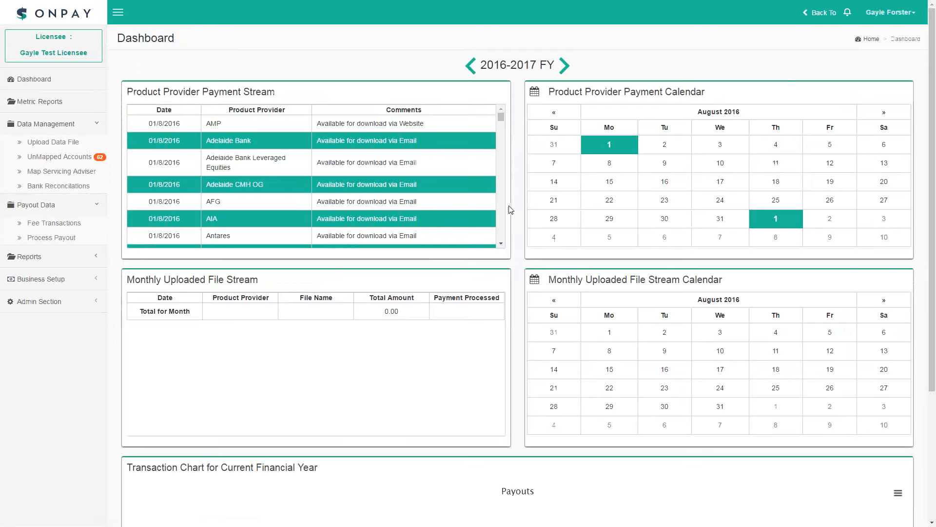
scroll(343, 179, "down", 6)
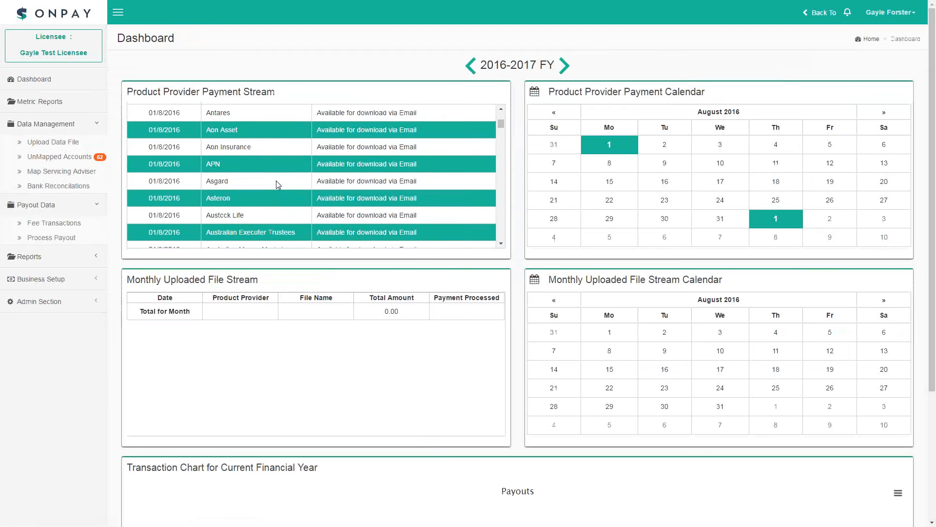
scroll(276, 184, "down", 3)
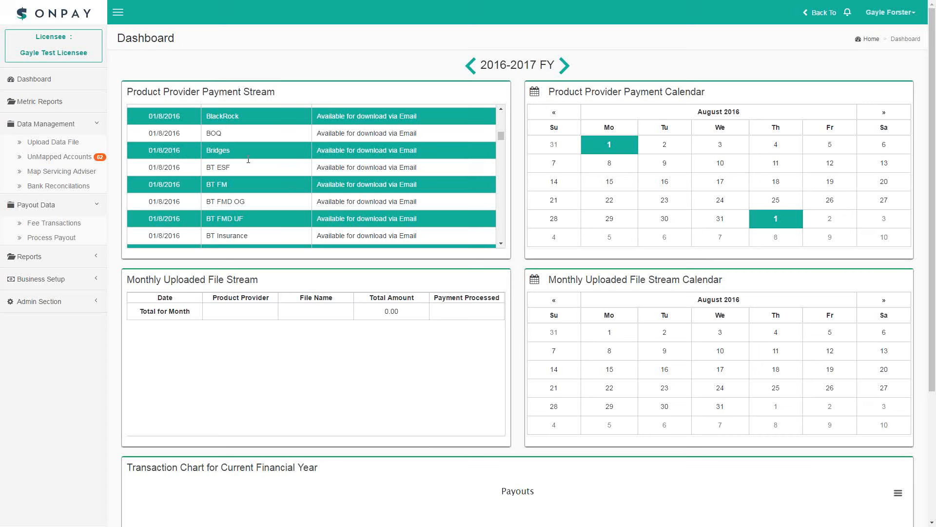
- Open a blank licensee referrer form and examine its fields, including Split Ratio (%)
left_click(49, 281)
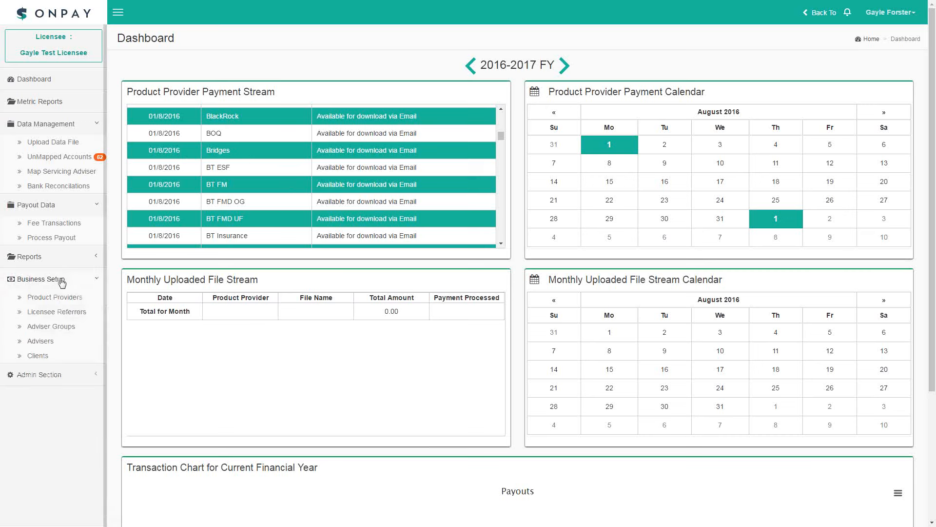
left_click(57, 313)
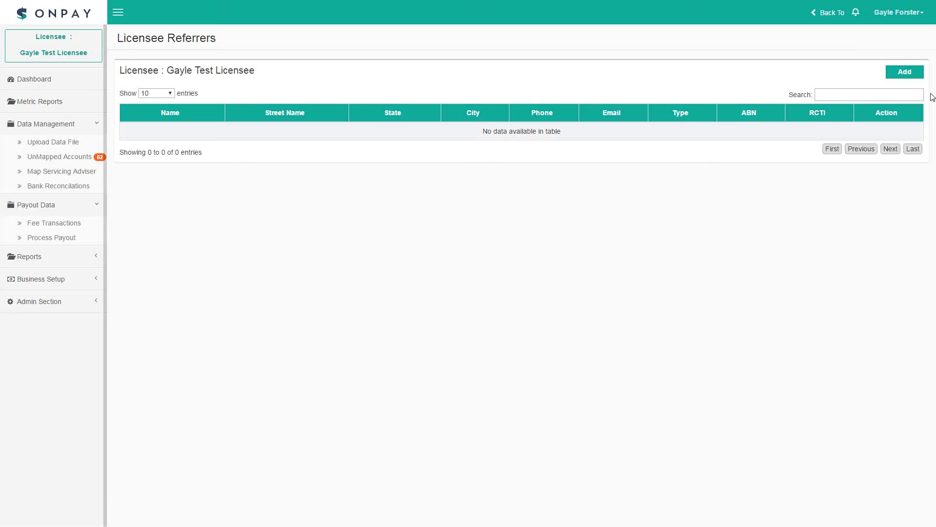
left_click(907, 73)
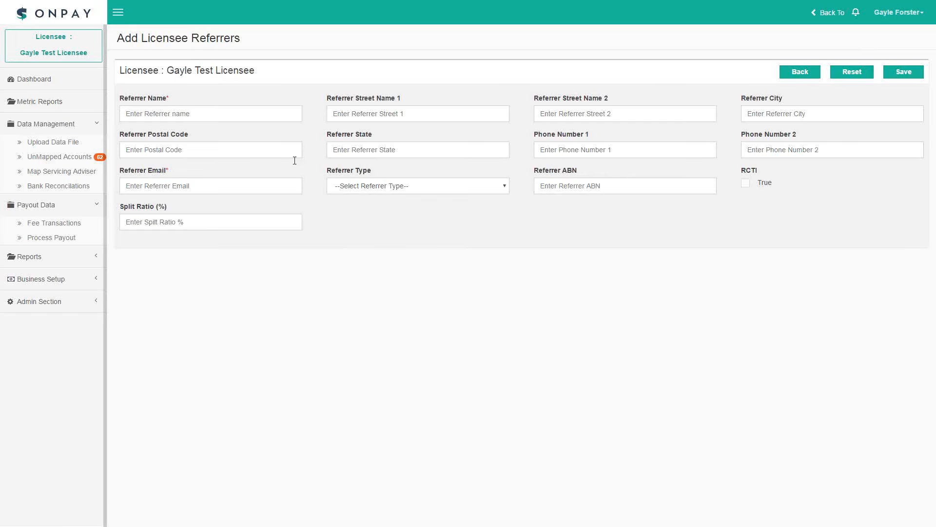
left_click(175, 223)
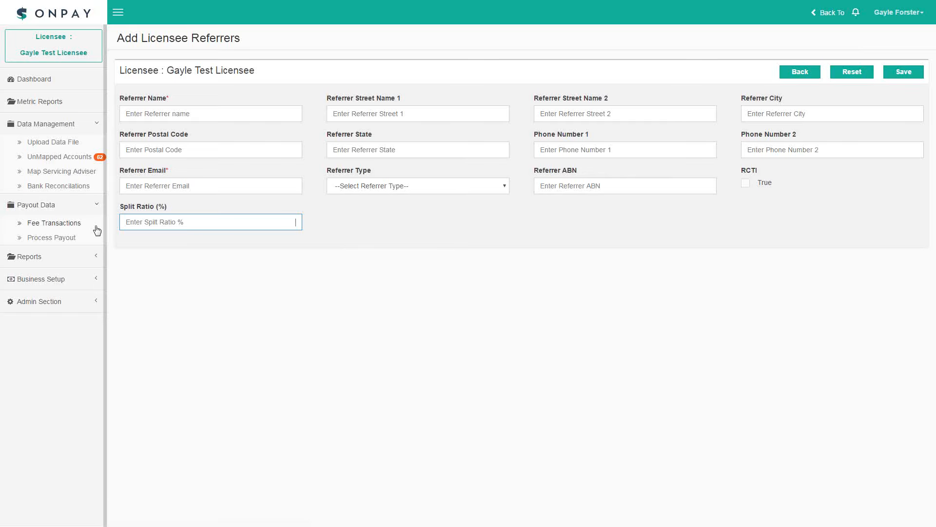
- Open the list of adviser groups in the business setup
left_click(64, 281)
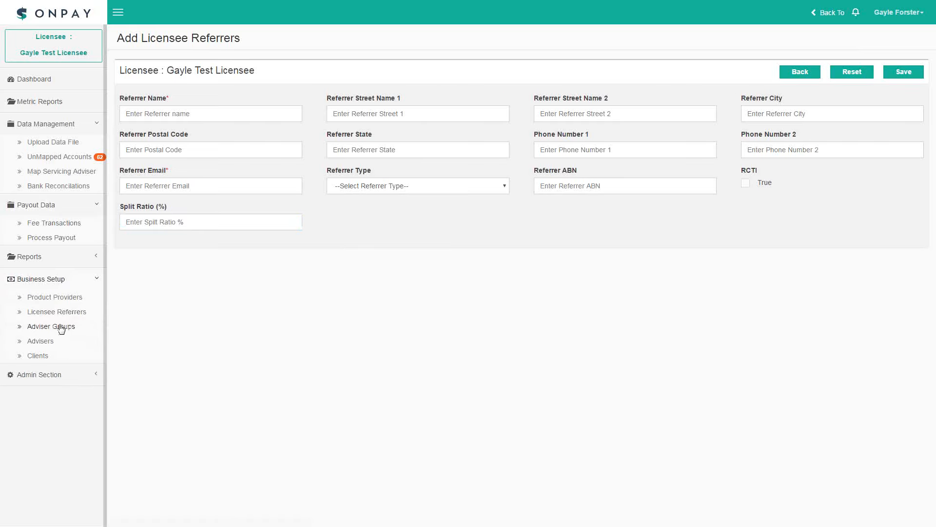
left_click(51, 327)
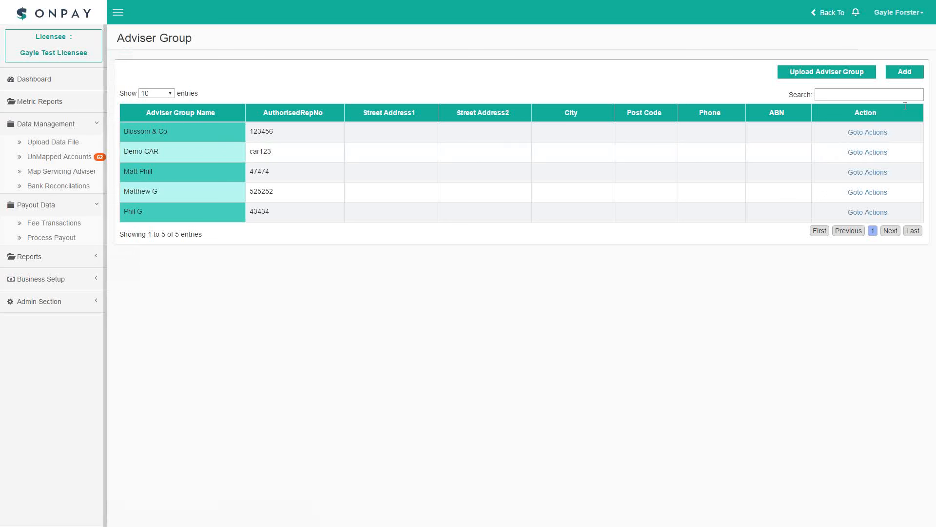
- Start a new adviser group named AdviserLogic and fill in its authorised rep number
left_click(903, 73)
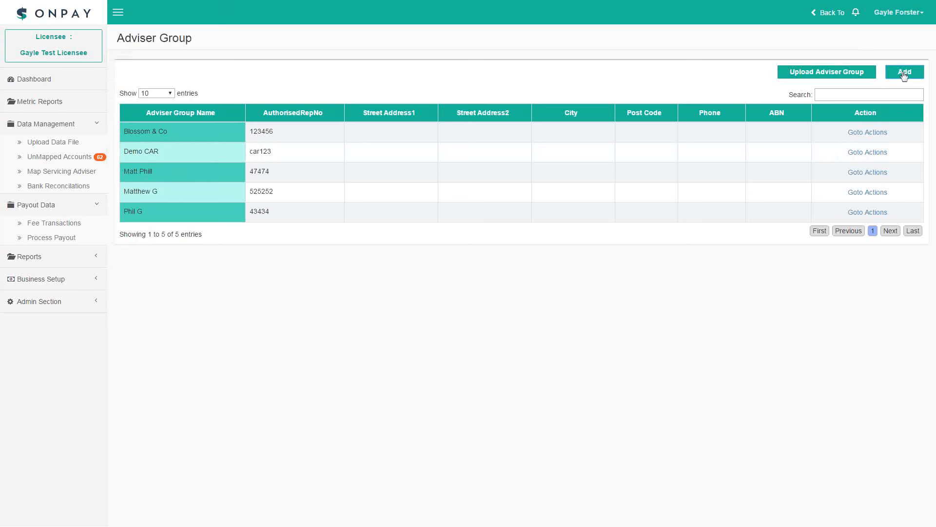
left_click(208, 119)
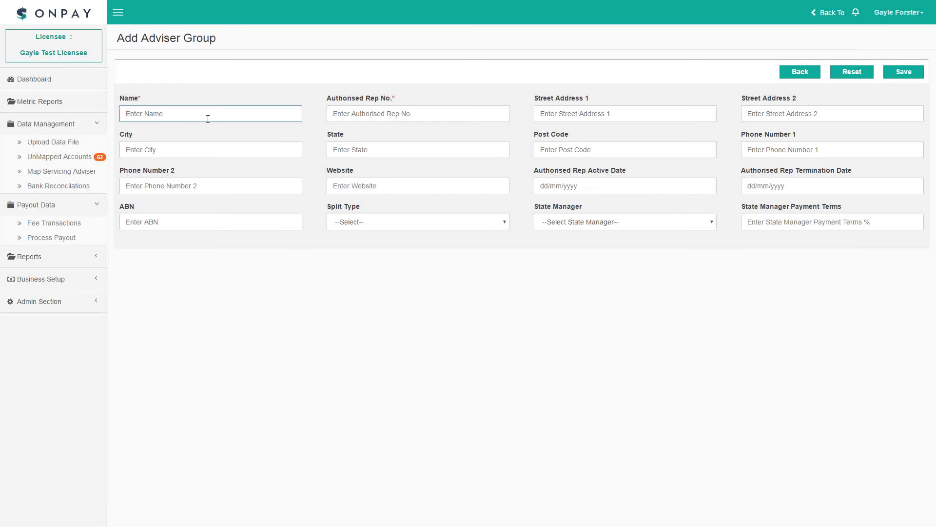
type("AdviserLogic")
left_click(342, 113)
type("123456")
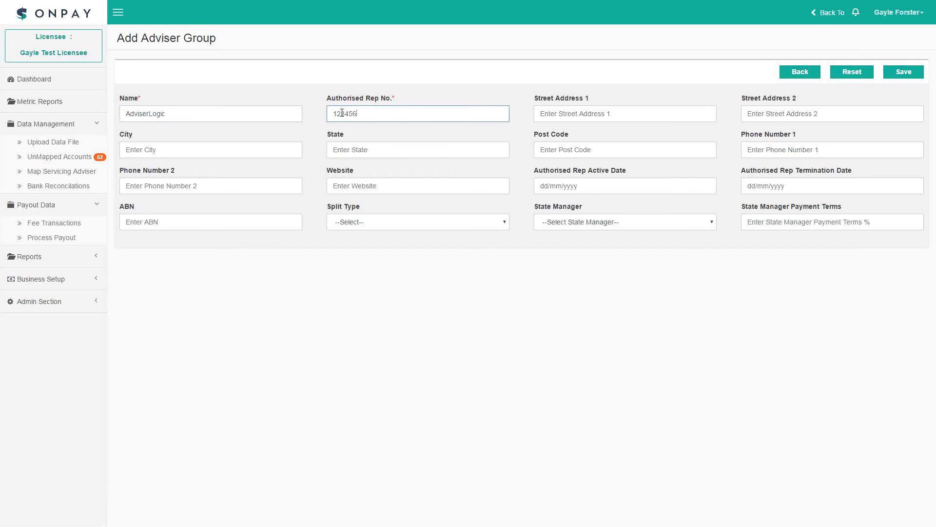
left_click(560, 114)
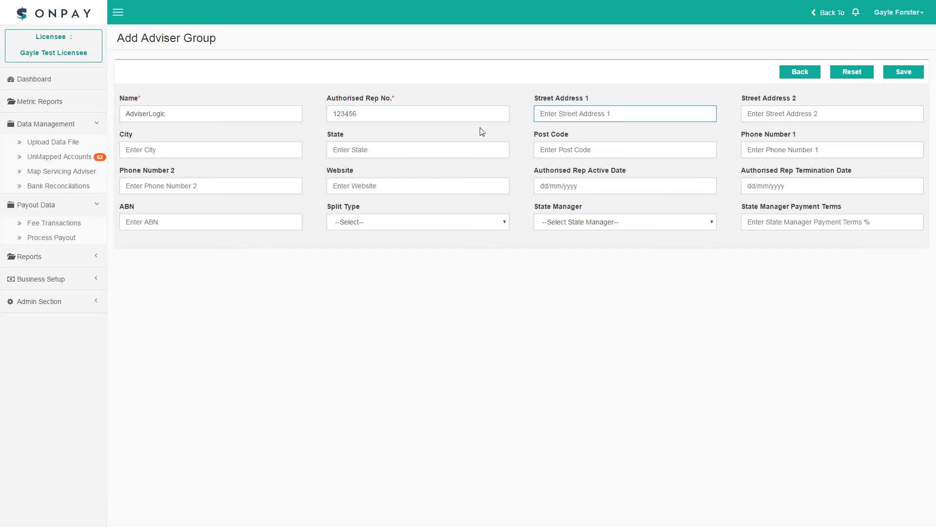
- Set the new adviser group's split type to Tiered Split with start date 01/08/2016, and look at the base split and revenue fields
left_click(374, 225)
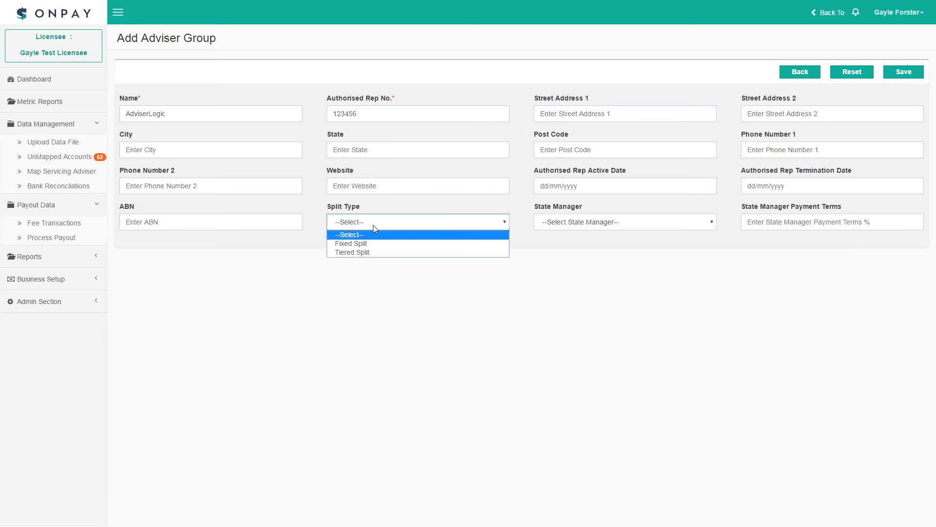
left_click(364, 252)
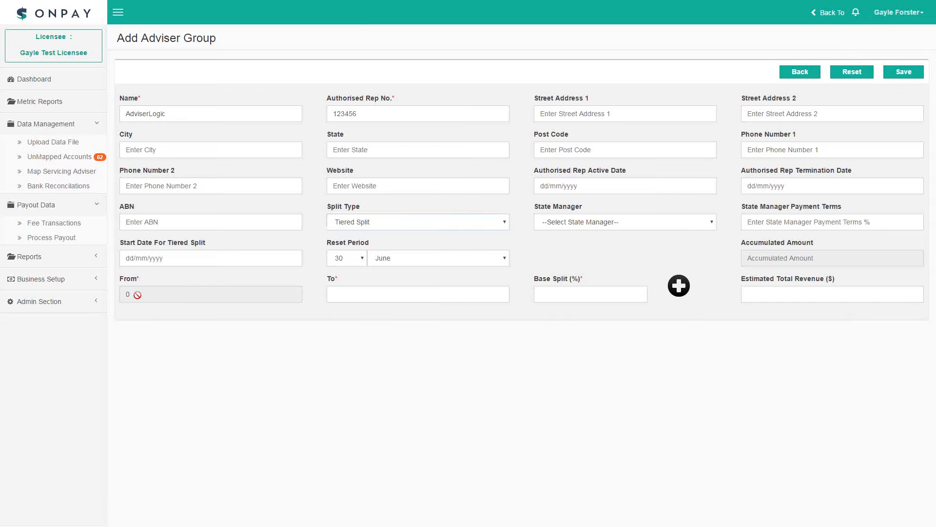
left_click(151, 256)
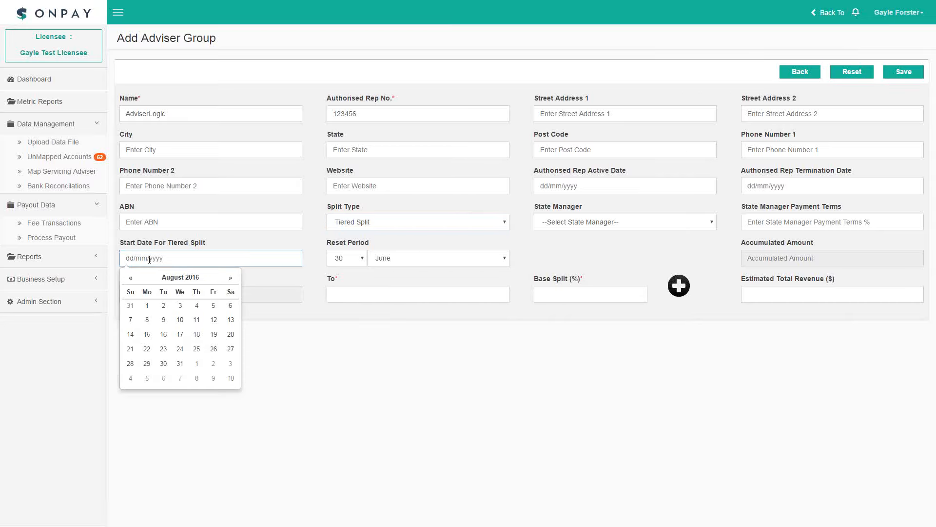
left_click(147, 305)
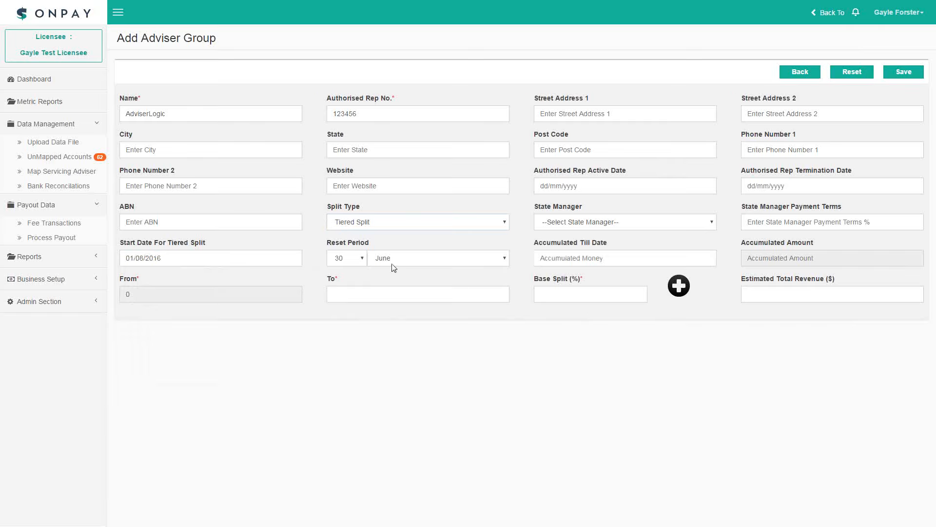
left_click(568, 299)
left_click(794, 292)
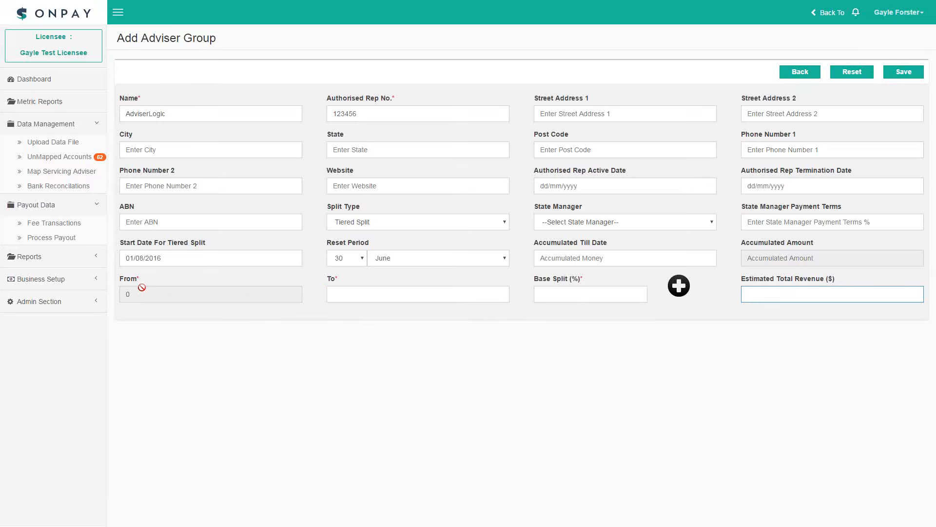
- Try adding a tier after one up to 85000 with a 10% base split, and leave the adviser group form without saving
left_click(403, 290)
type("85000")
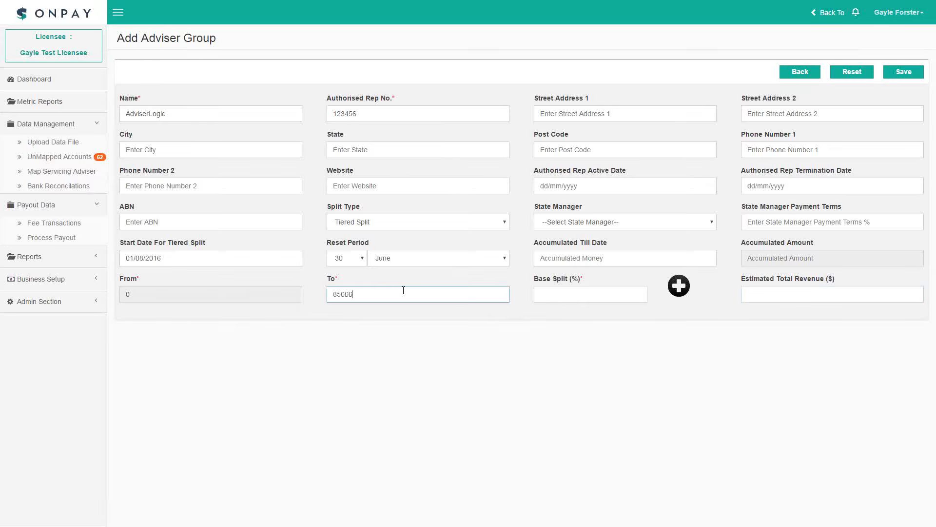
key("Tab")
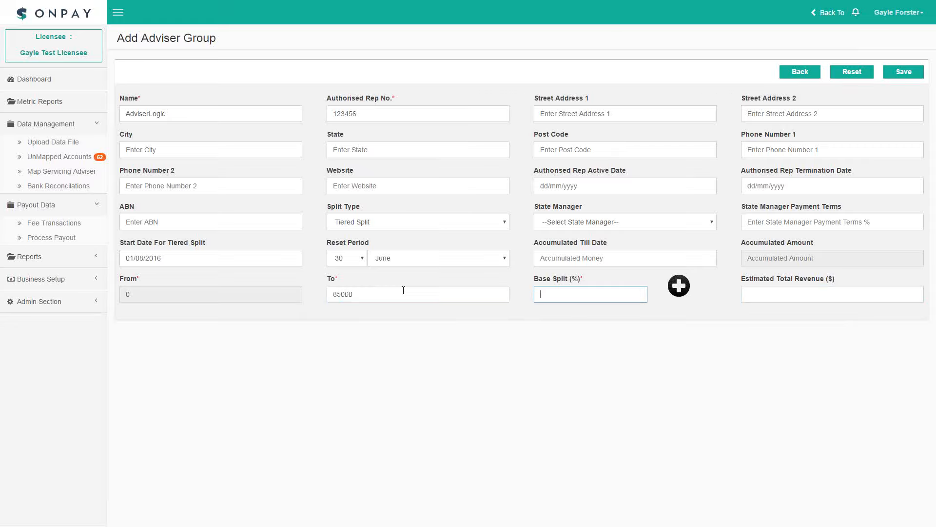
type("10")
key("Tab")
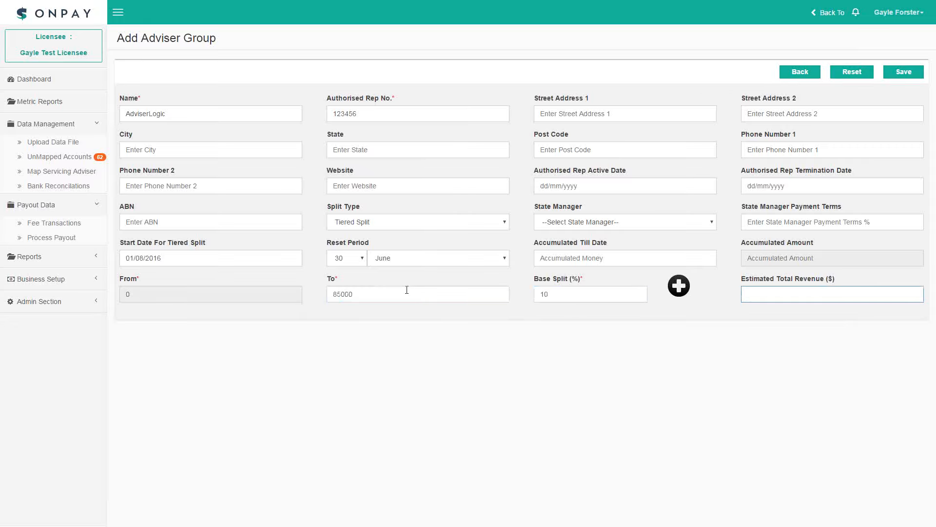
left_click(679, 286)
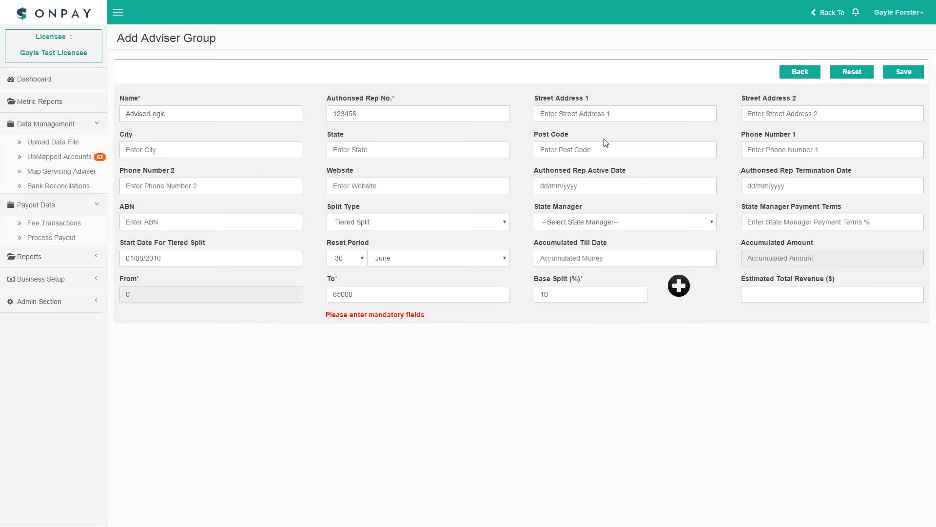
left_click(799, 72)
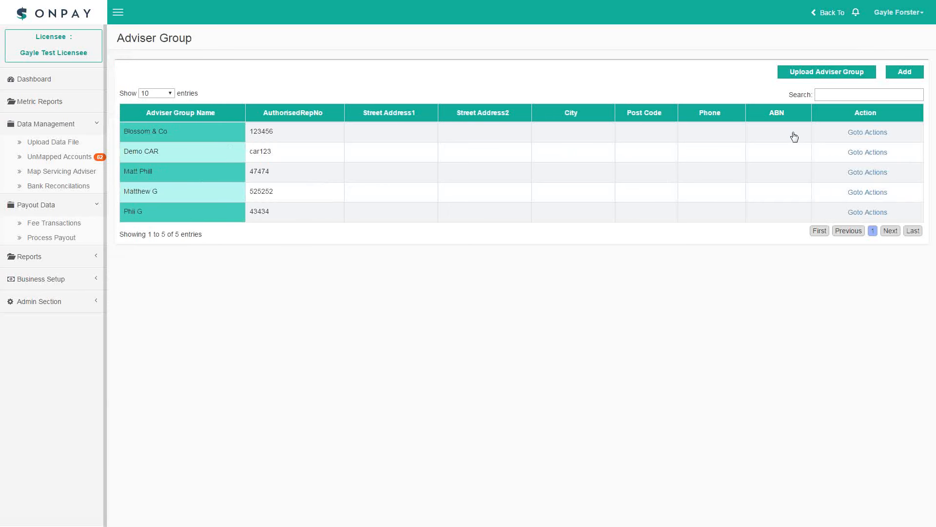
- Open the Blossom & Co adviser group and review its contact persons, bank details, fixed fees, split fees and advance/reserve setup
left_click(878, 134)
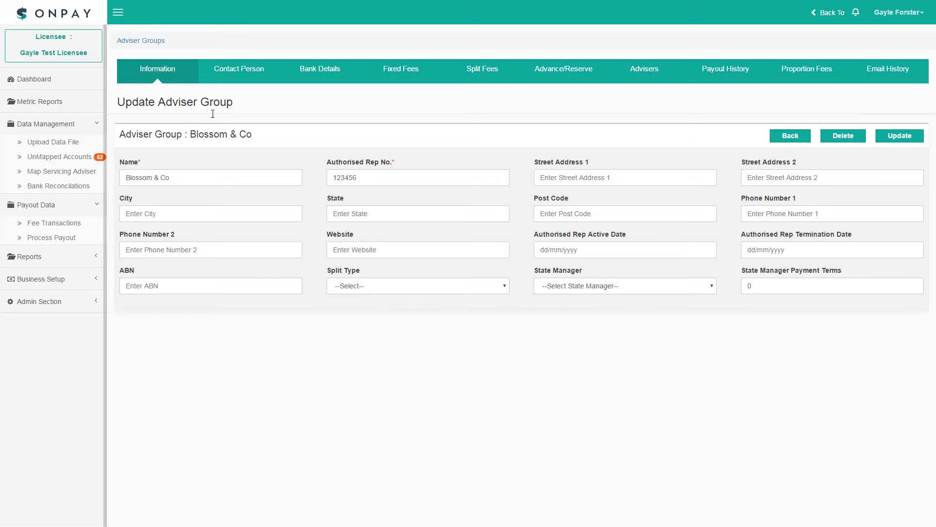
left_click(235, 69)
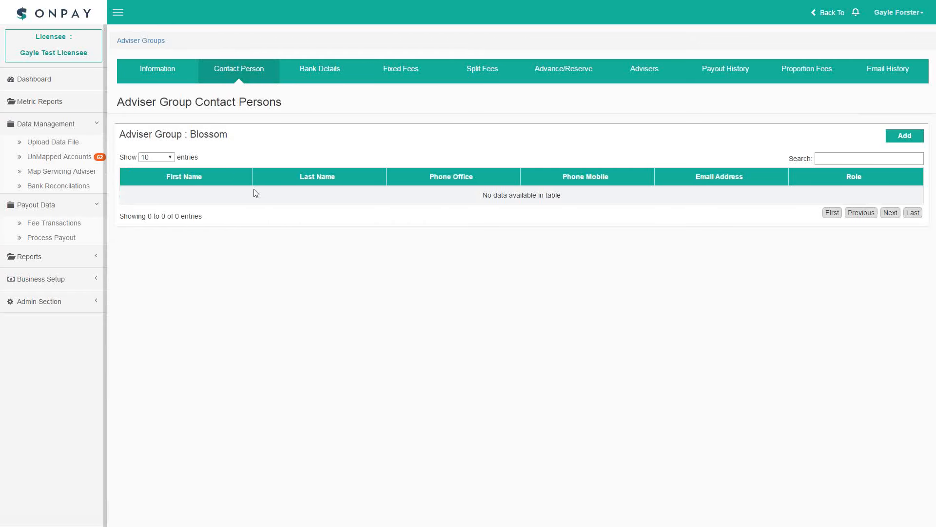
left_click(330, 71)
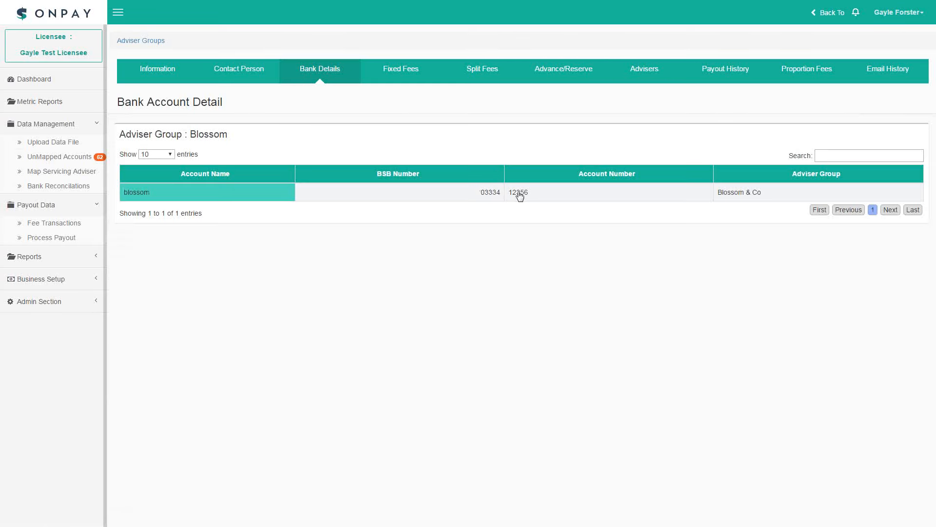
left_click(393, 72)
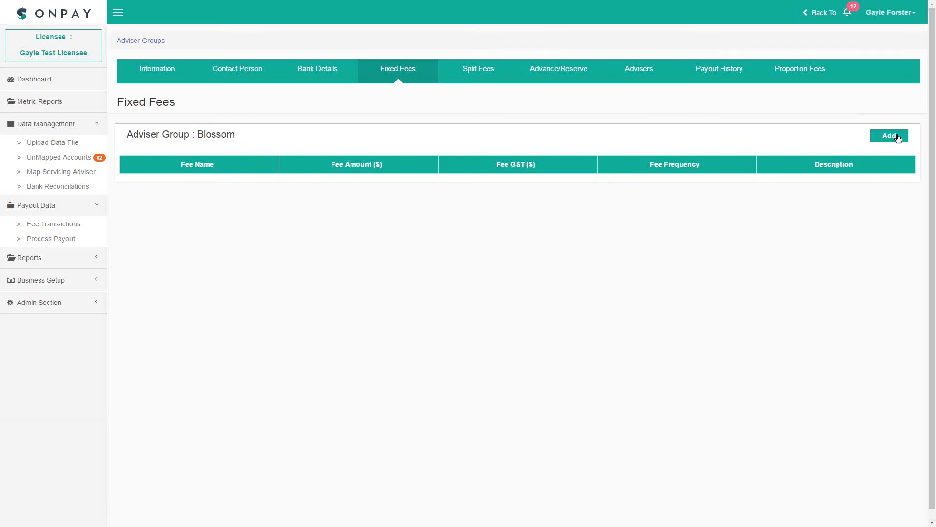
left_click(480, 71)
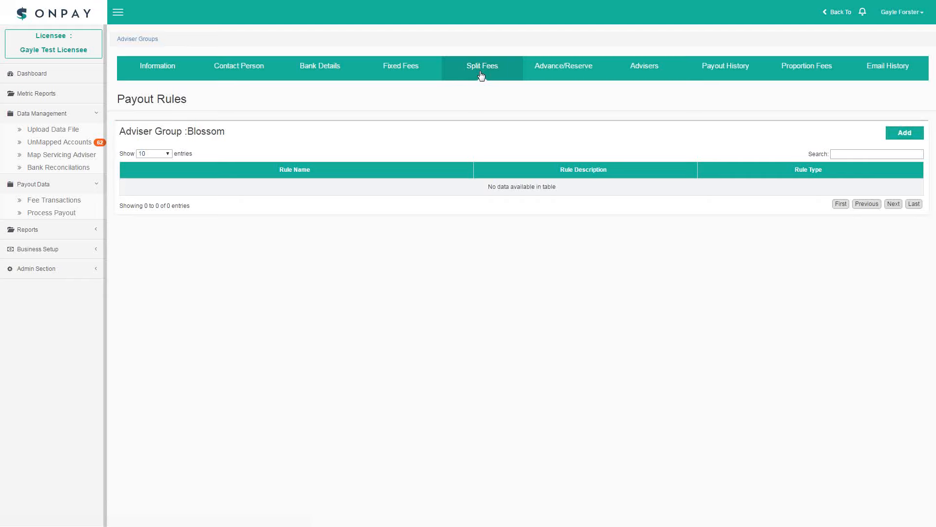
left_click(574, 72)
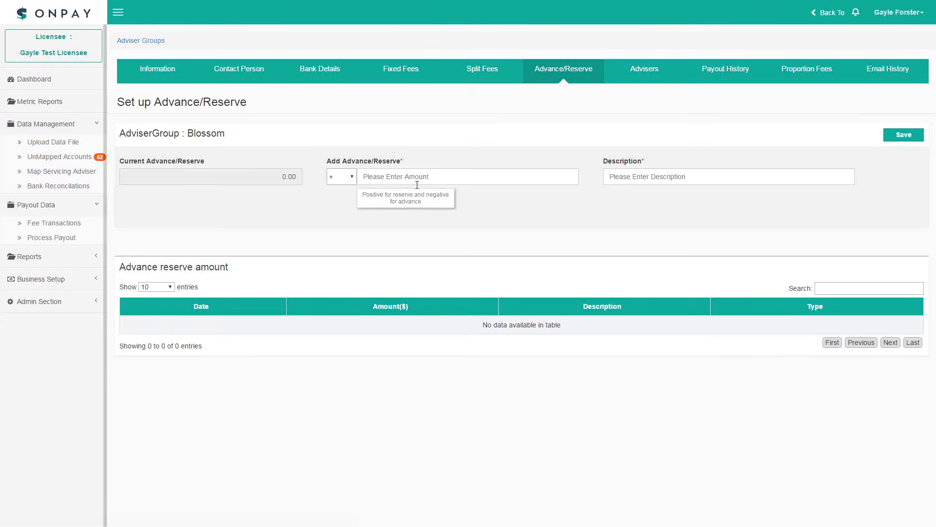
- Review the Blossom & Co adviser group's advisers, payout history, proportion fees and email history
left_click(639, 76)
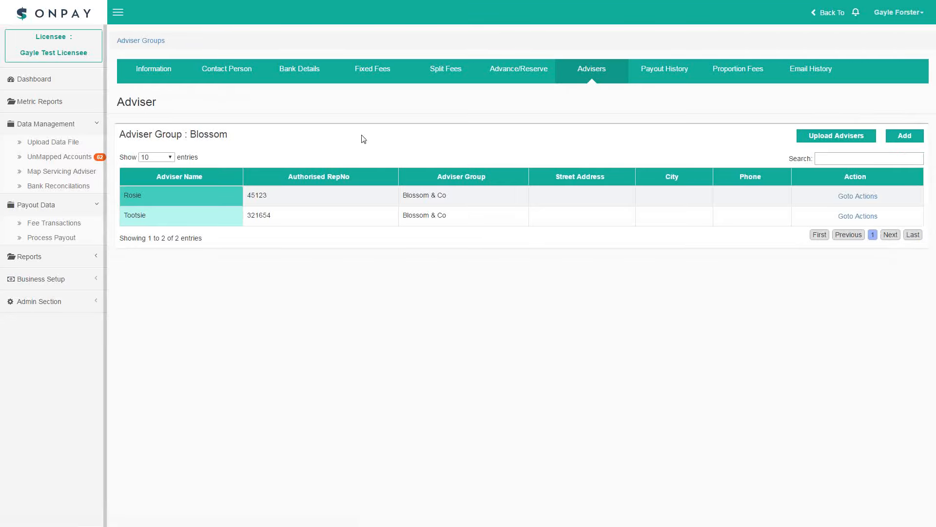
left_click(65, 281)
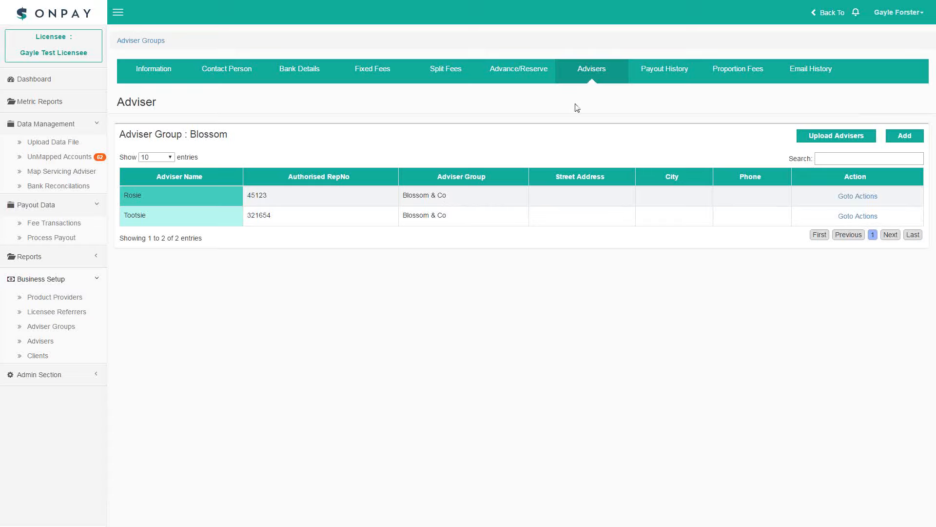
left_click(653, 74)
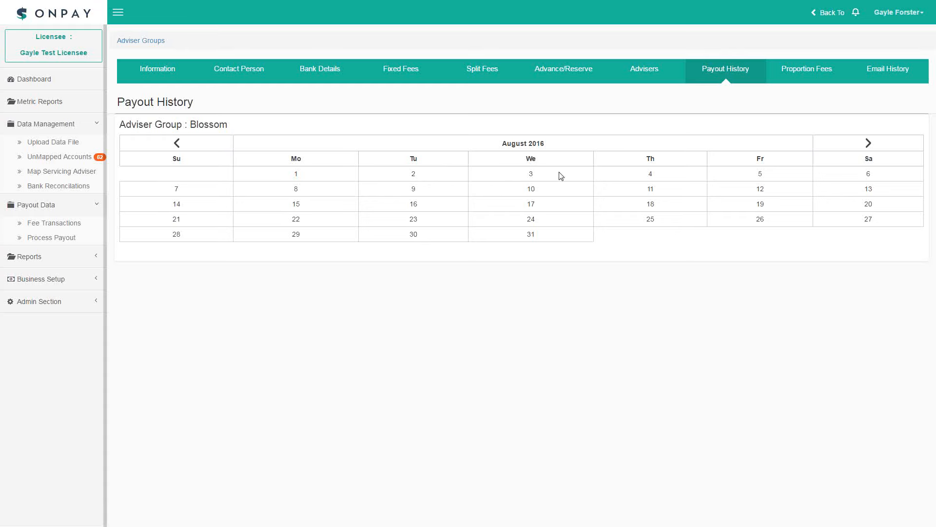
left_click(807, 71)
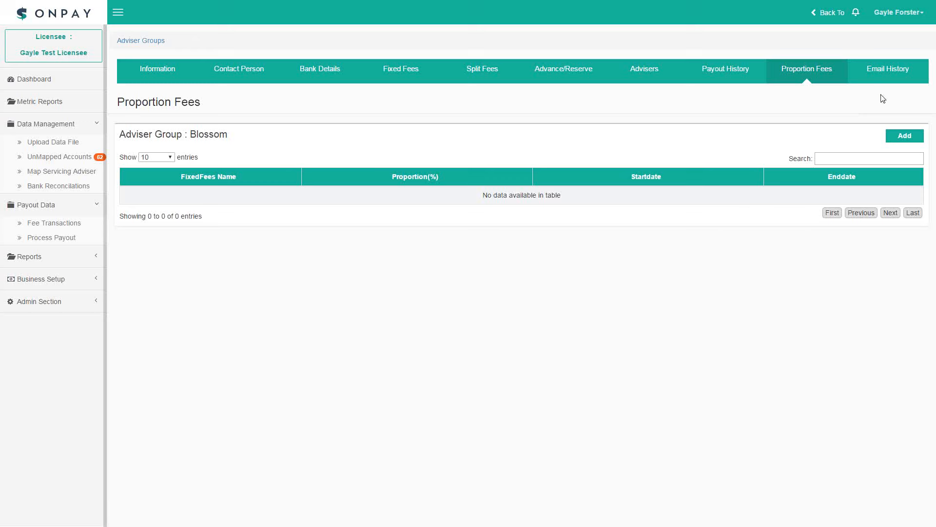
left_click(891, 76)
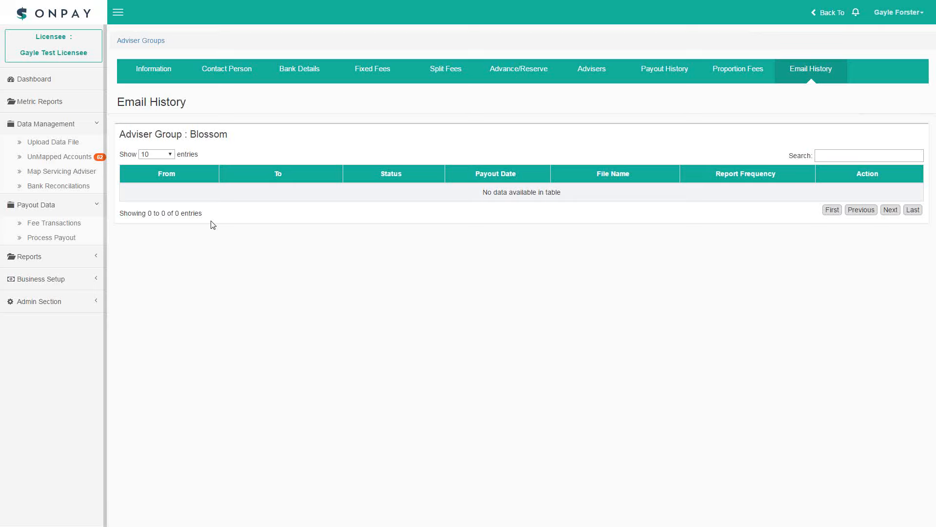
- Open the list of all advisers and look at the blank Add Adviser form, returning to the list without saving
left_click(70, 286)
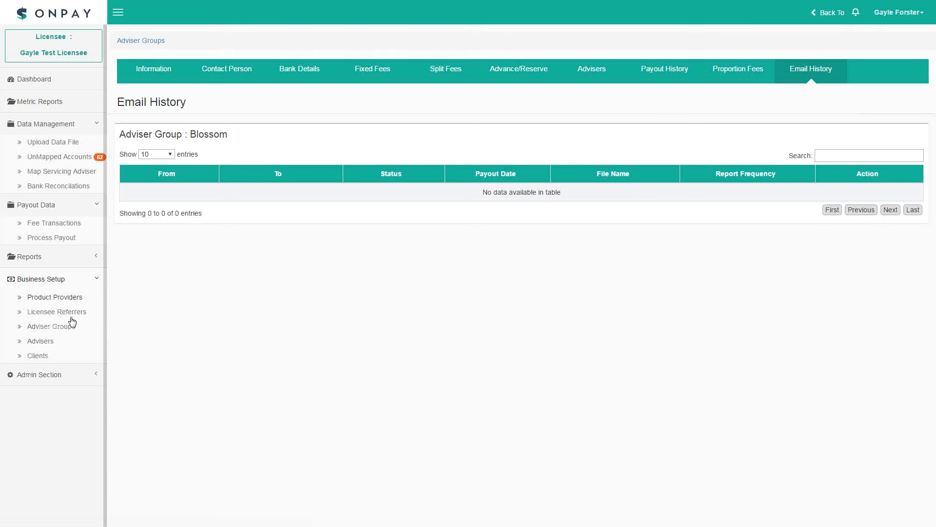
left_click(39, 343)
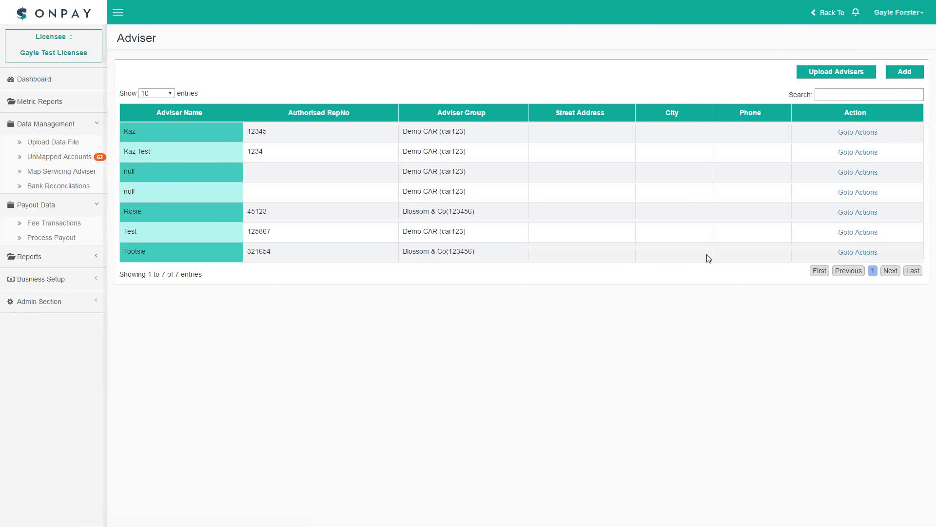
left_click(905, 73)
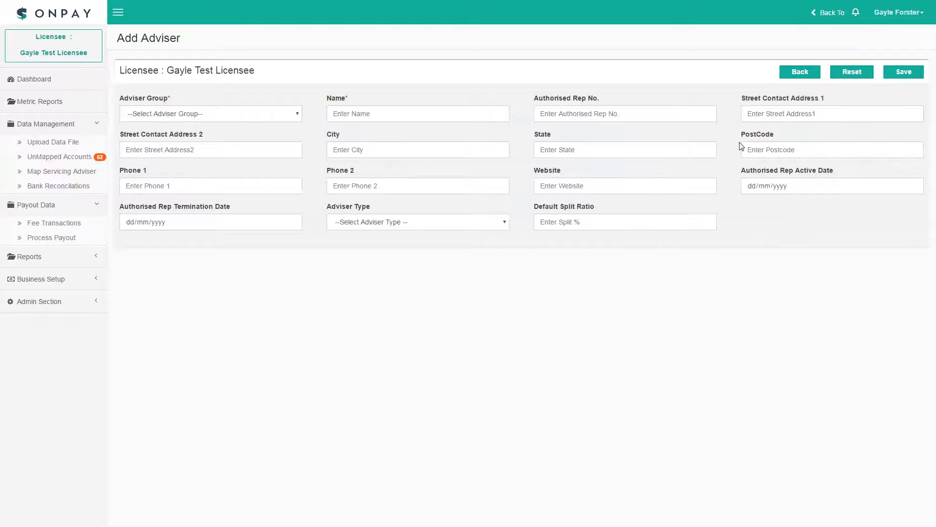
left_click(797, 79)
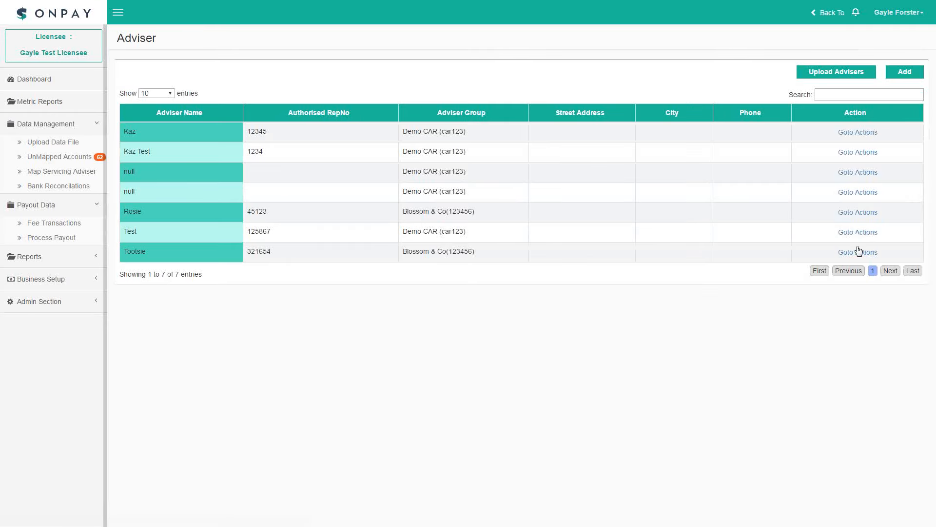
- Open the last listed adviser's record and view the adviser group choices, keeping Blossom & Co selected
left_click(858, 253)
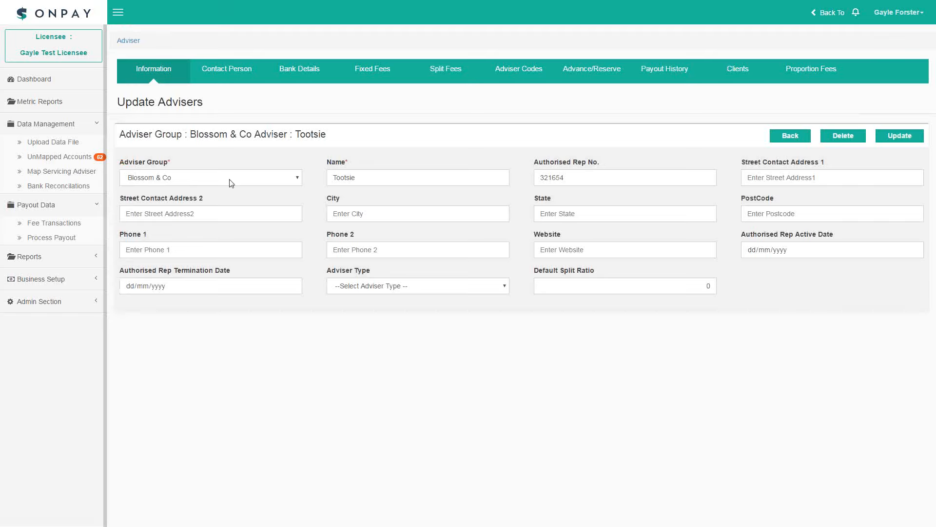
left_click(209, 181)
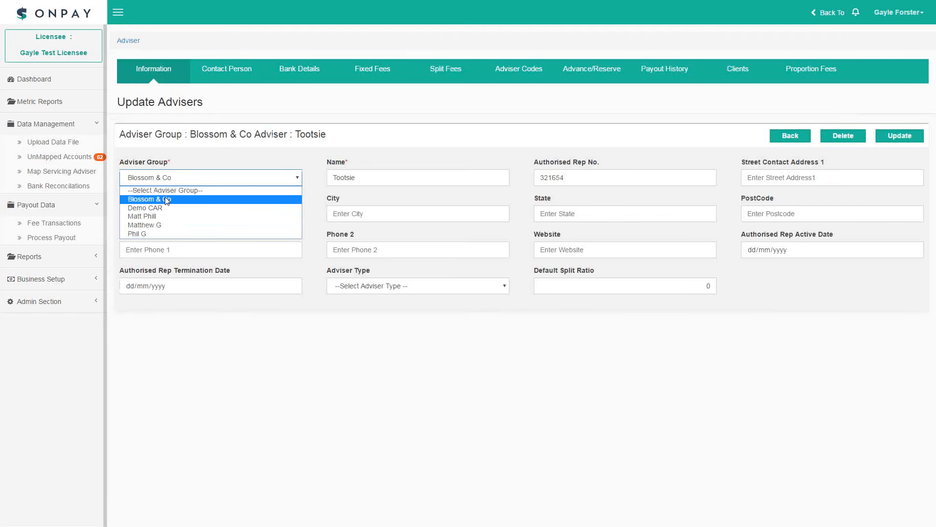
left_click(148, 201)
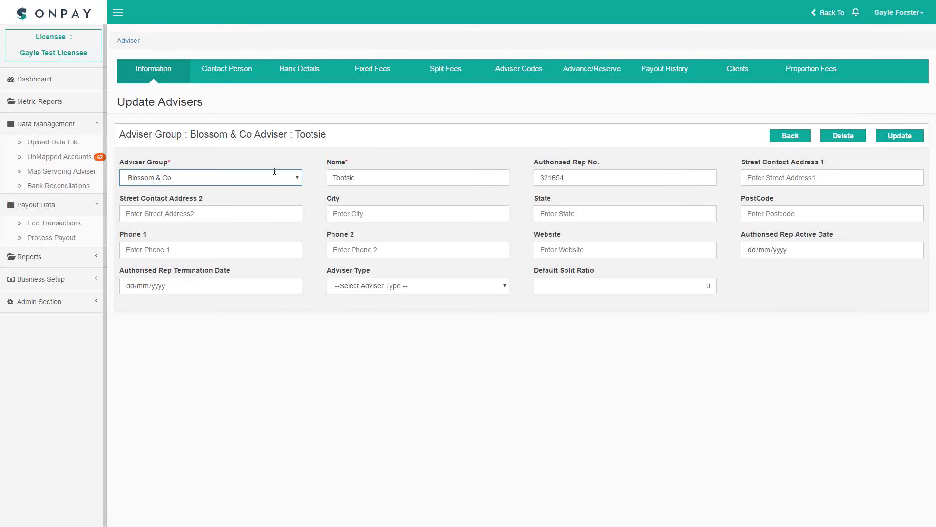
- Open the client list and filter it to only the fourth adviser in the adviser filter, deselecting the first
left_click(57, 284)
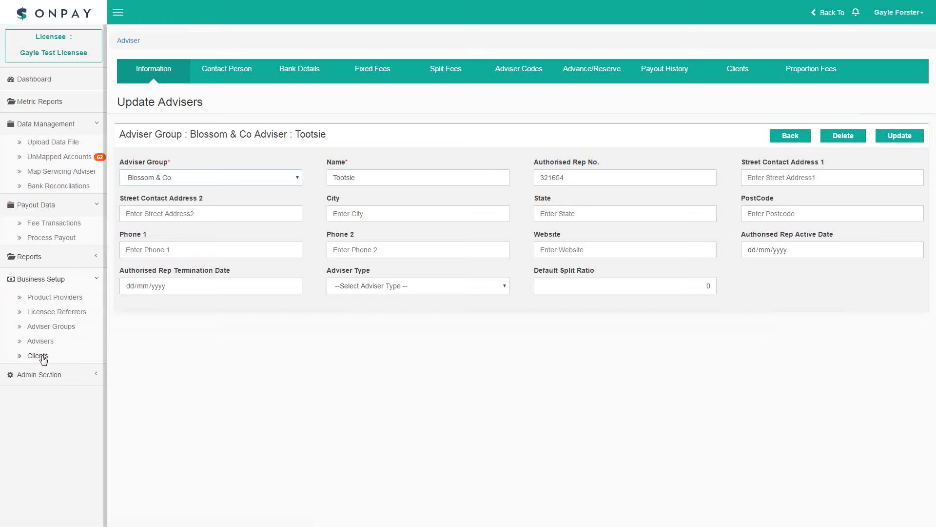
left_click(43, 357)
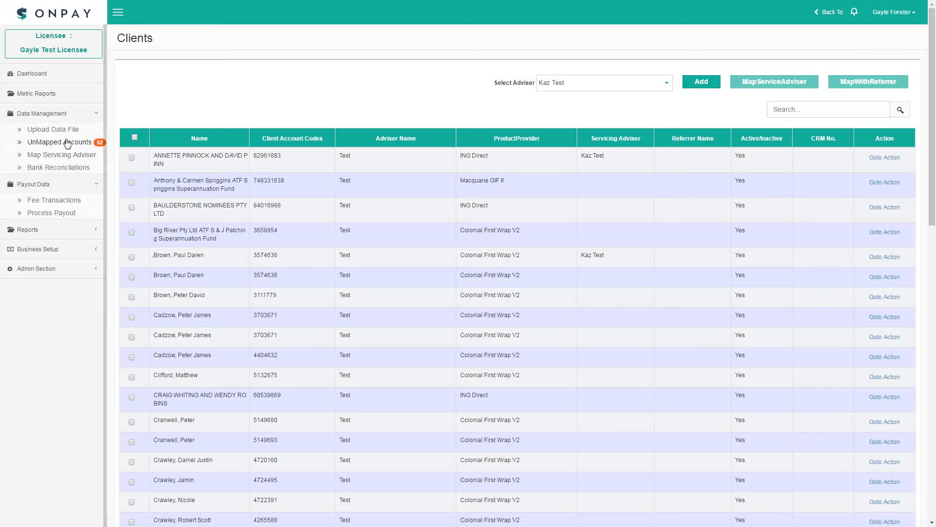
left_click(31, 249)
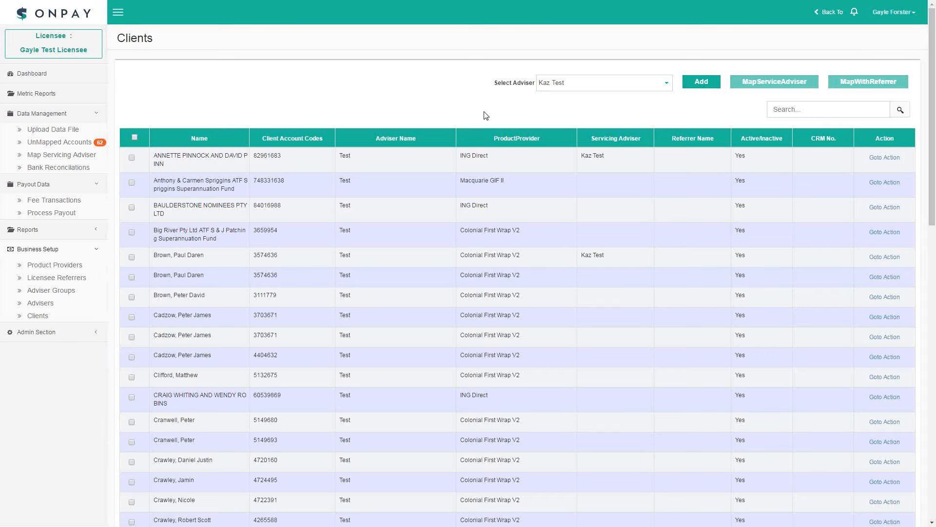
left_click(601, 87)
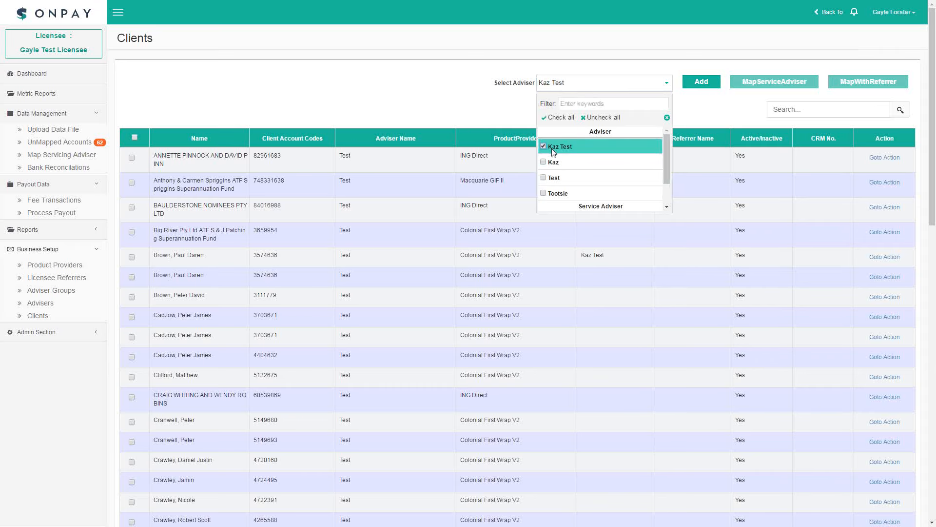
left_click(544, 195)
left_click(551, 146)
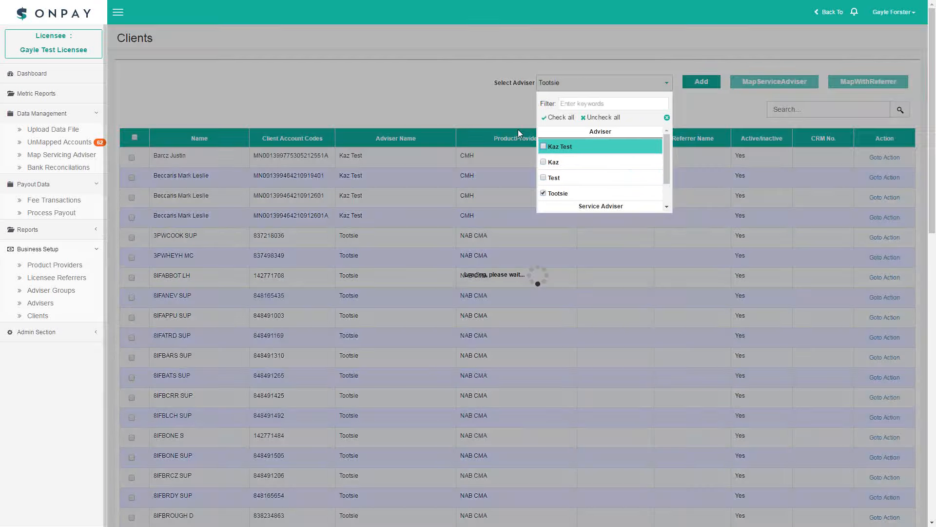
left_click(351, 125)
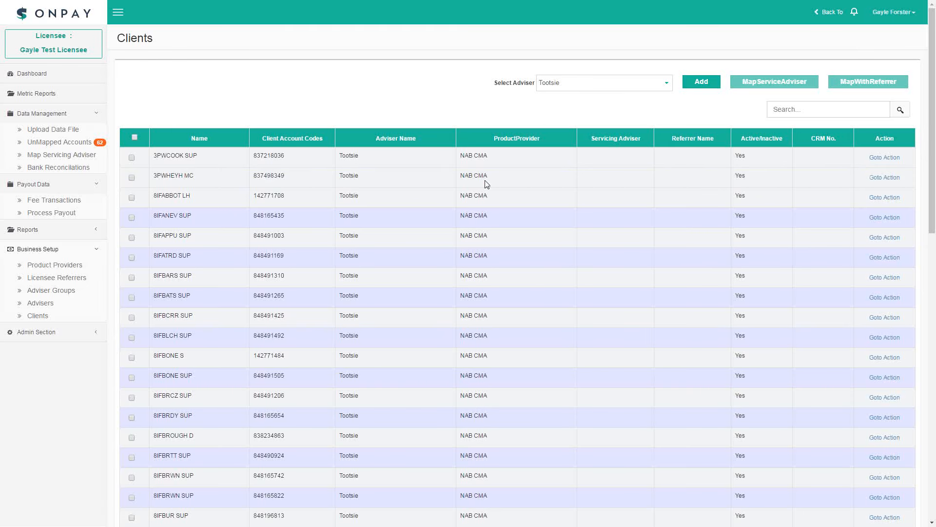
- Mark the first client for mapping, and inspect the second client's detail fields and licensee referrer choices before returning to the client list
left_click(131, 157)
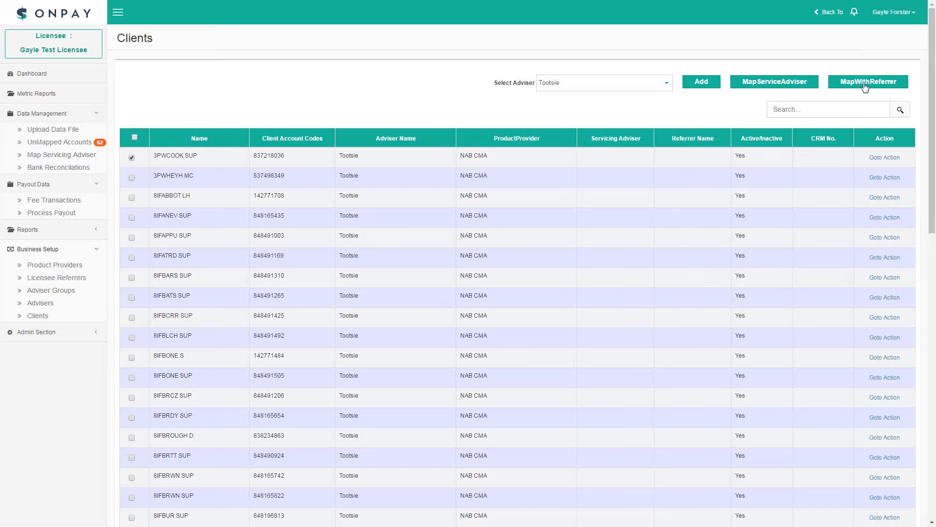
left_click(885, 179)
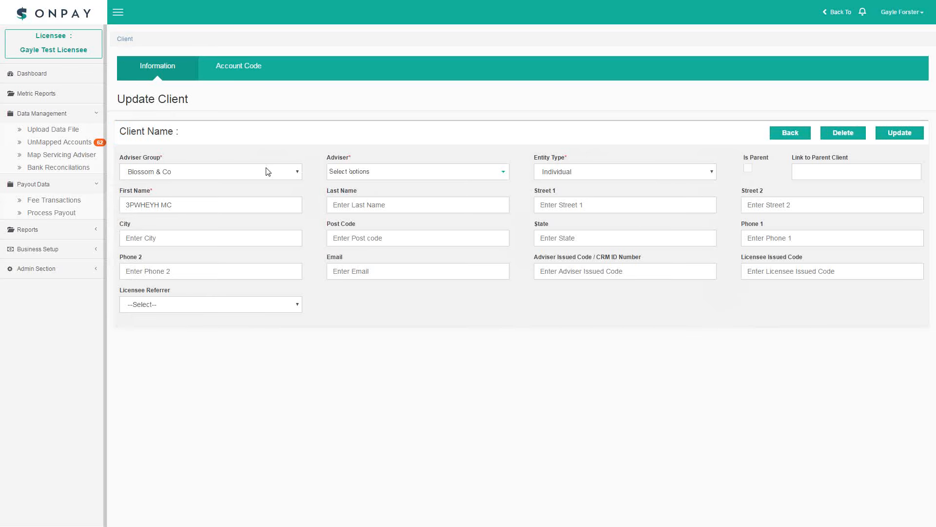
left_click(222, 305)
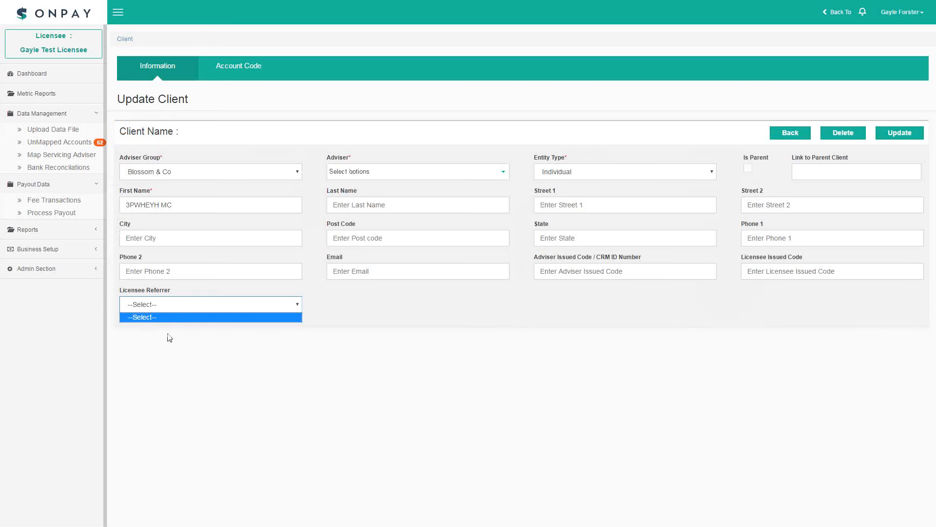
left_click(420, 300)
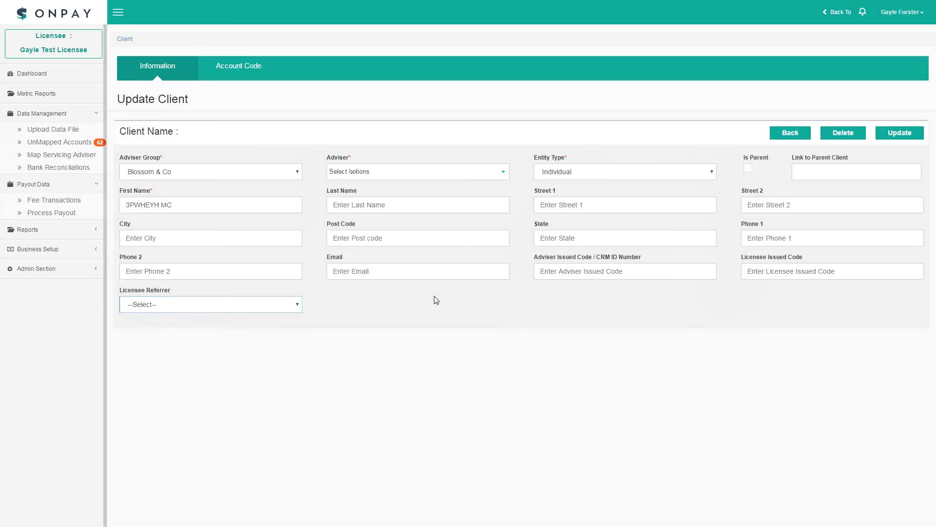
left_click(342, 203)
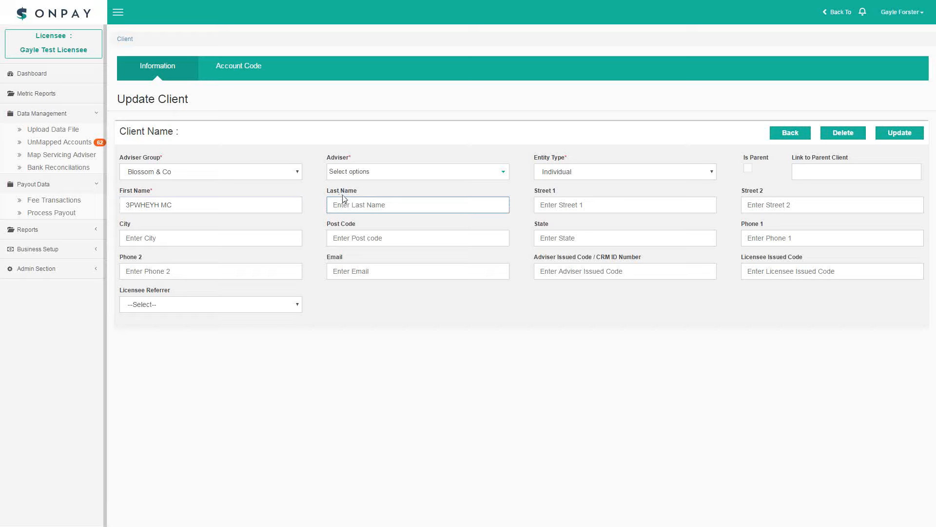
left_click(273, 243)
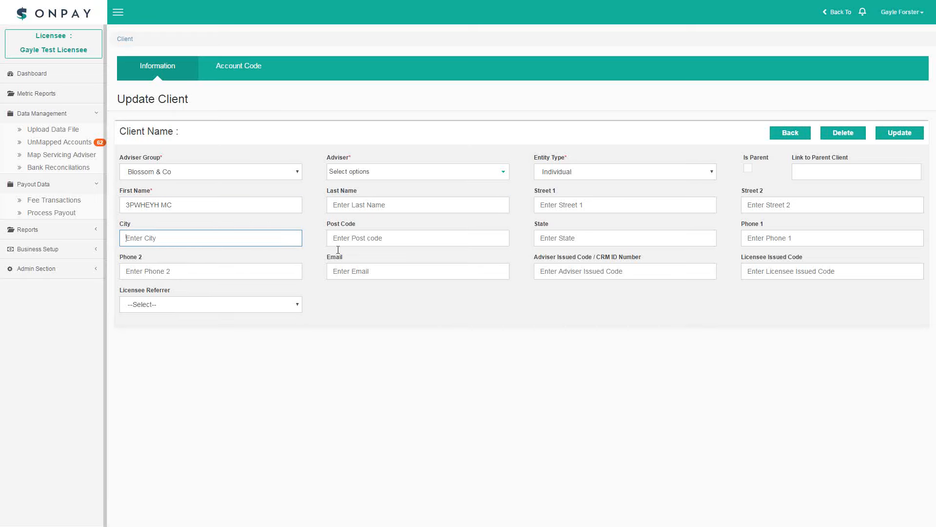
left_click(355, 240)
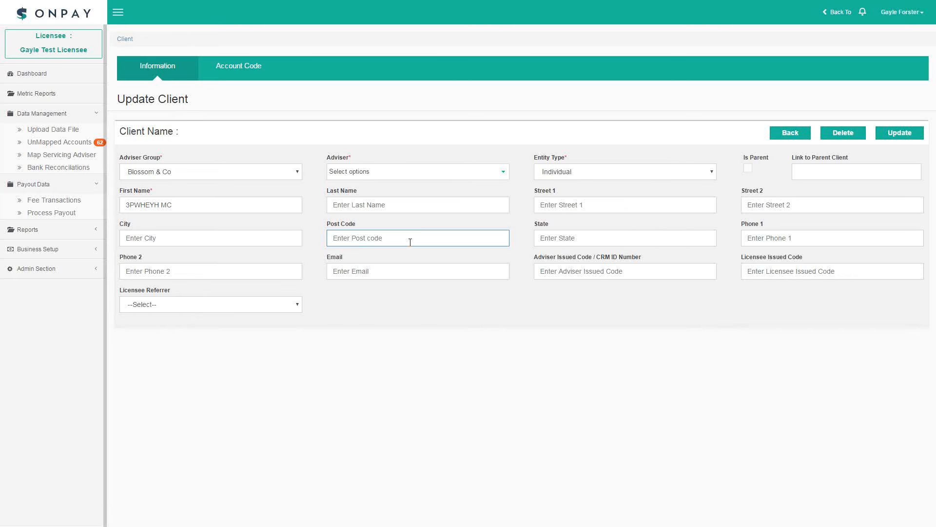
left_click(771, 135)
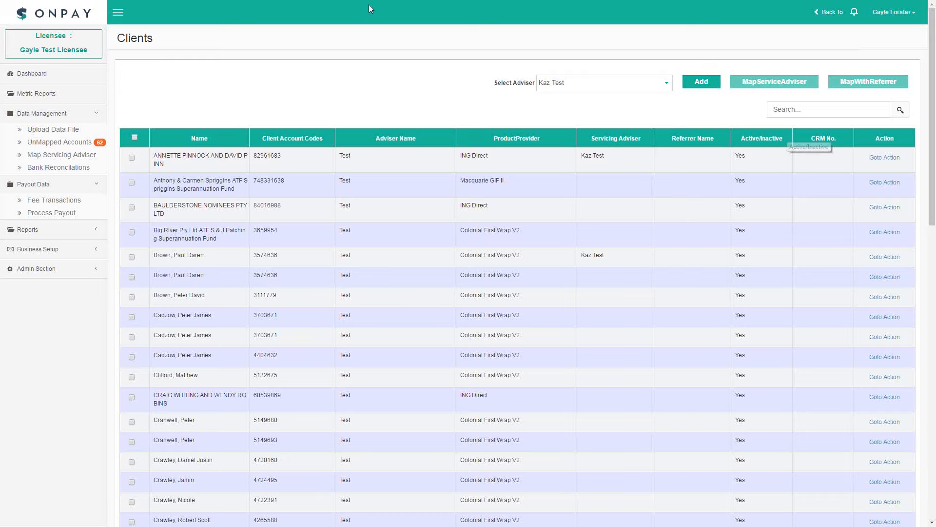
- Revisit the dashboard and open the third listed adviser group's information to look at its authorised rep termination date field
left_click(32, 73)
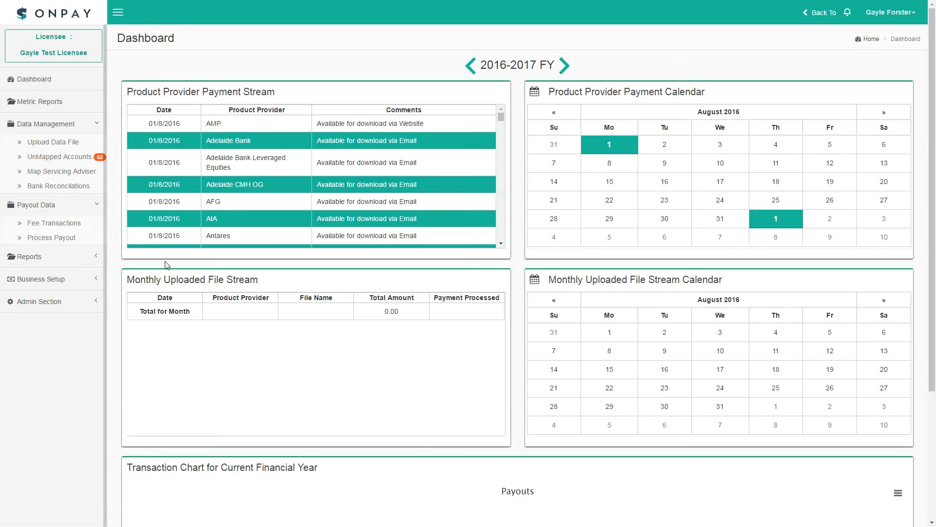
left_click(73, 281)
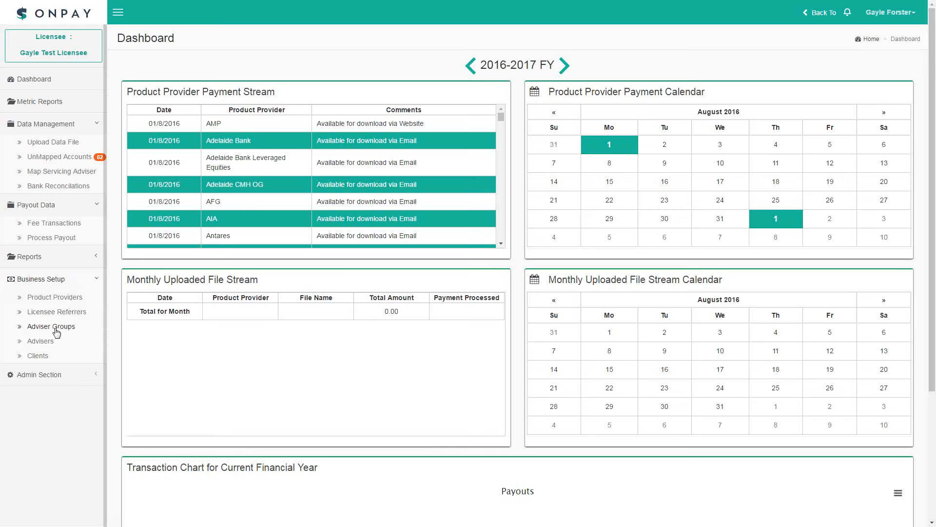
left_click(55, 329)
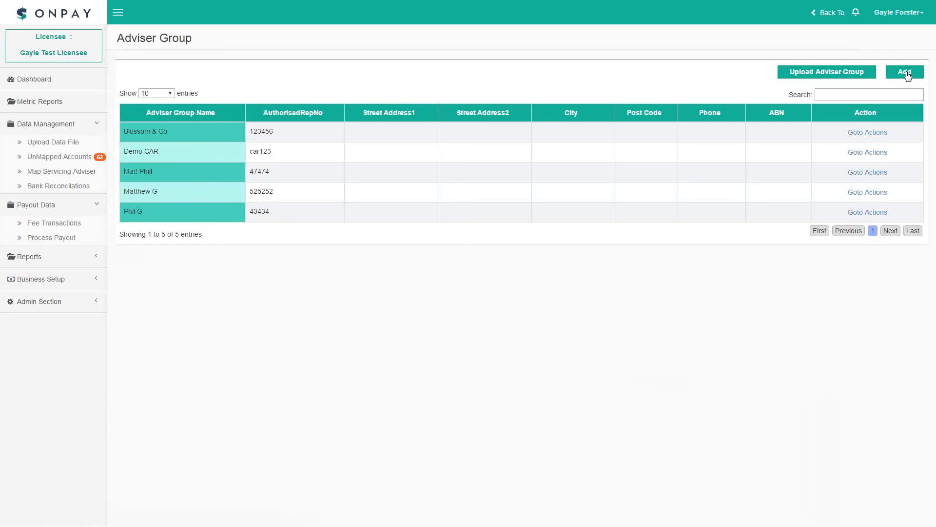
left_click(868, 174)
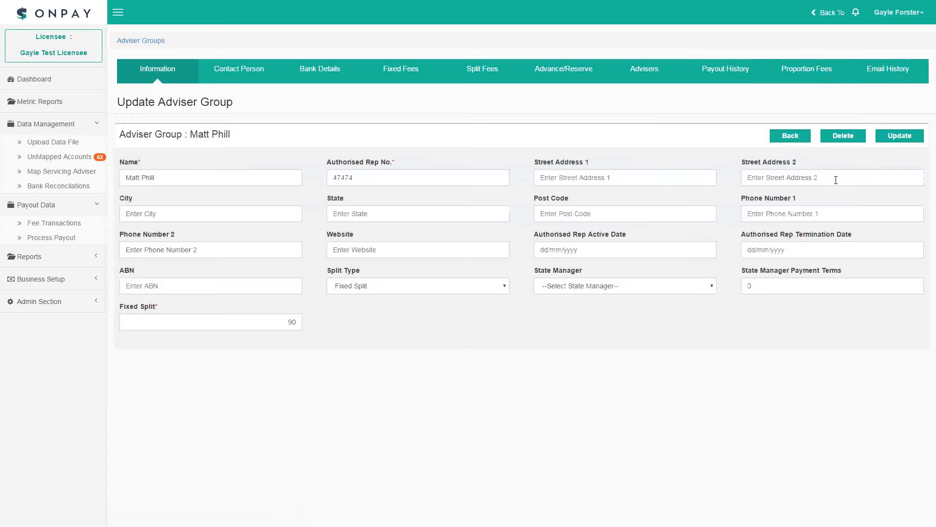
left_click(780, 249)
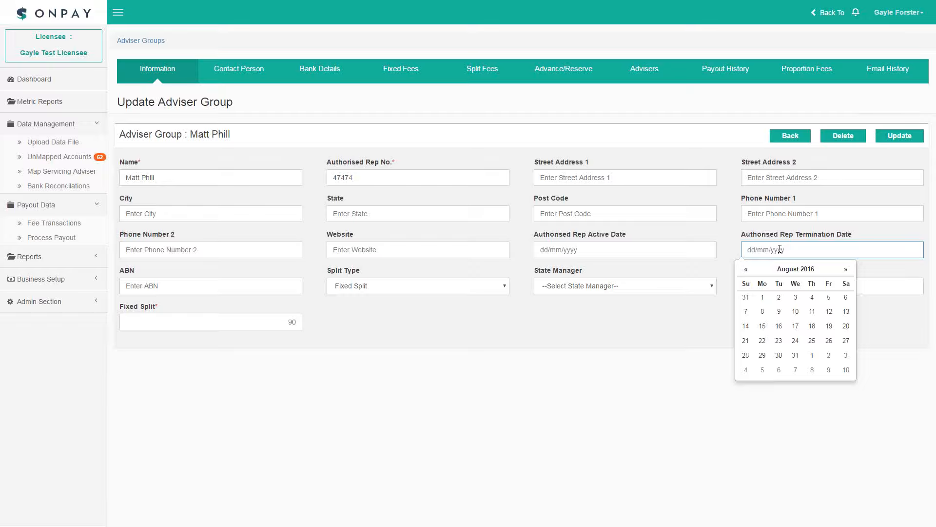
left_click(726, 254)
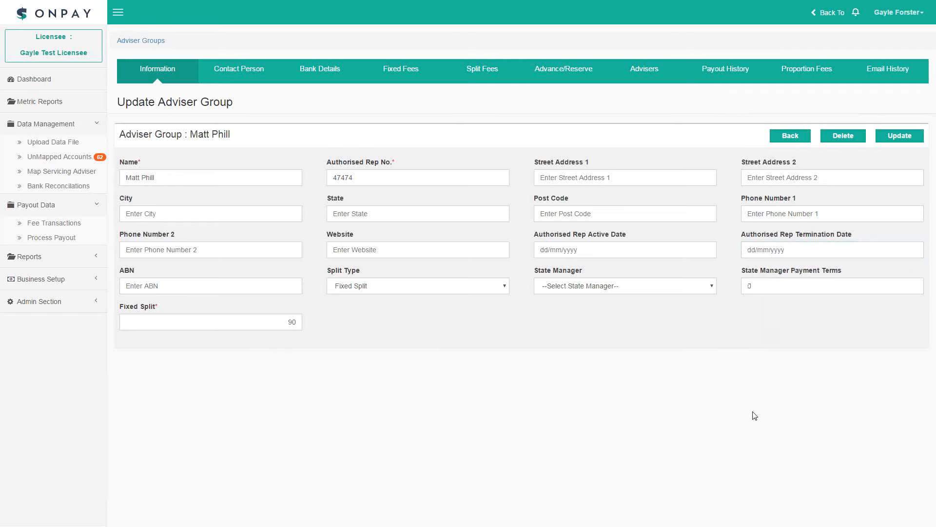